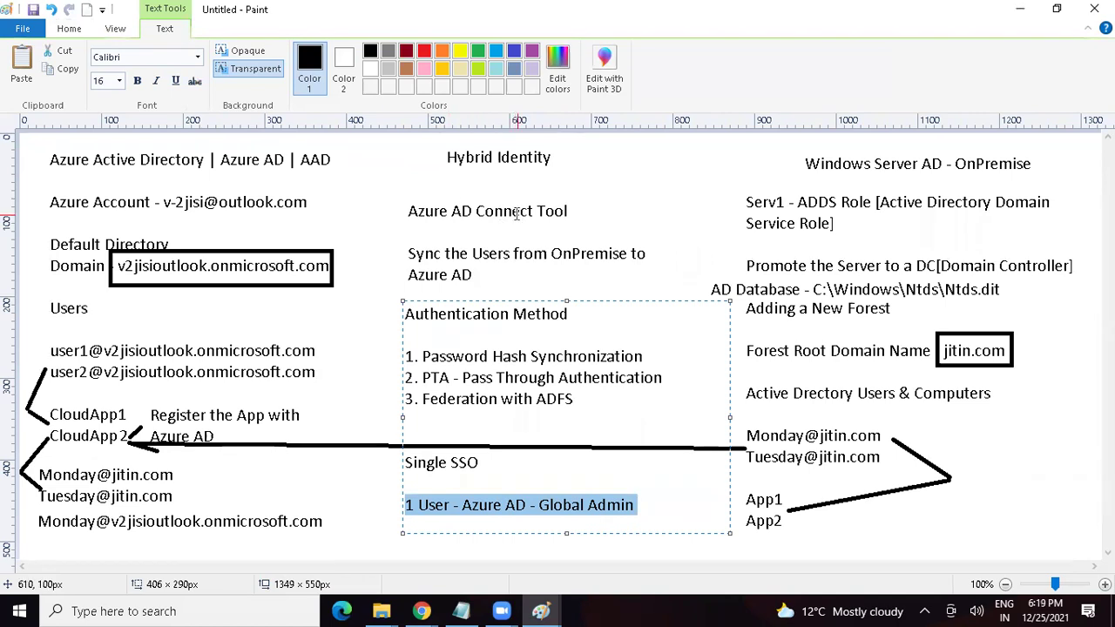
Commit the Single SSO and Global Admin notes in the middle column of the Paint canvas.
{"action": "left_click", "coordinate": [520, 514]}
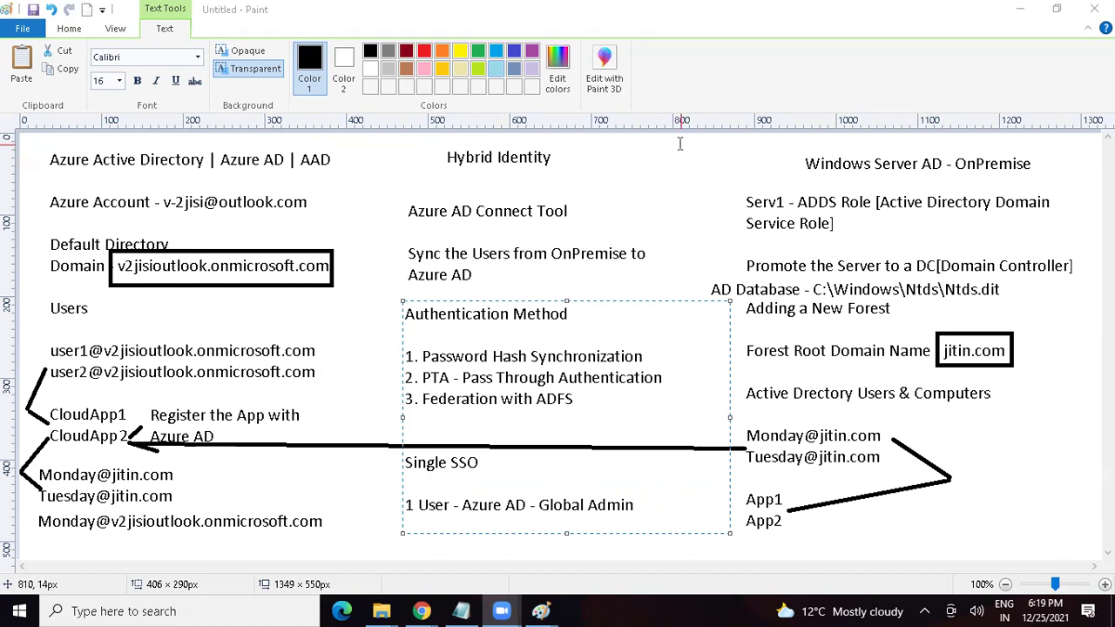
{"action": "left_click", "coordinate": [664, 167]}
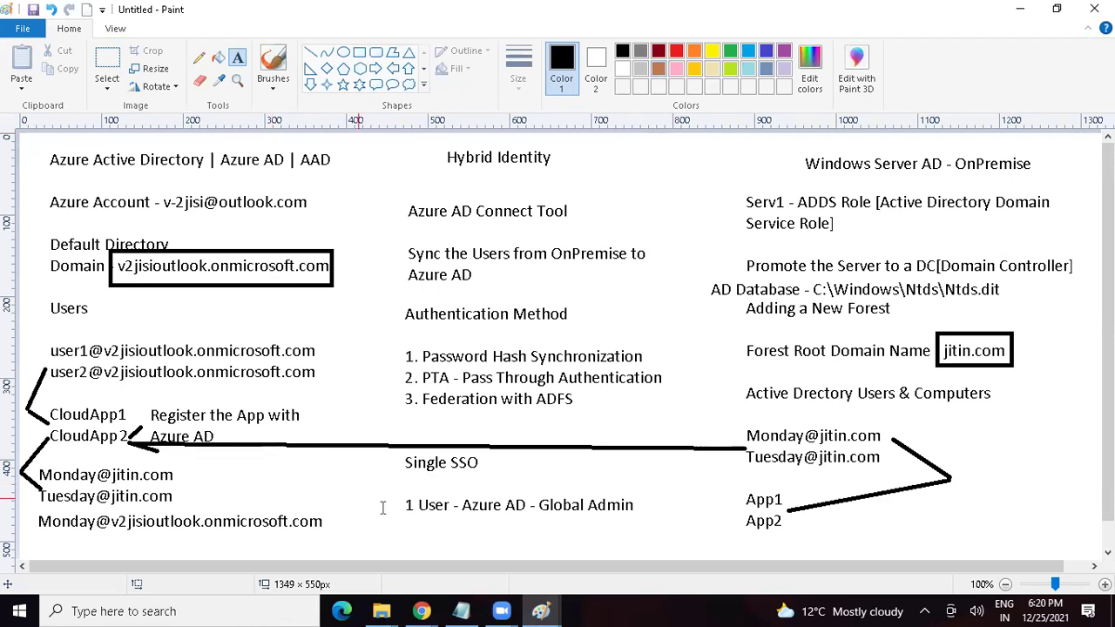
{"action": "left_click", "coordinate": [384, 607]}
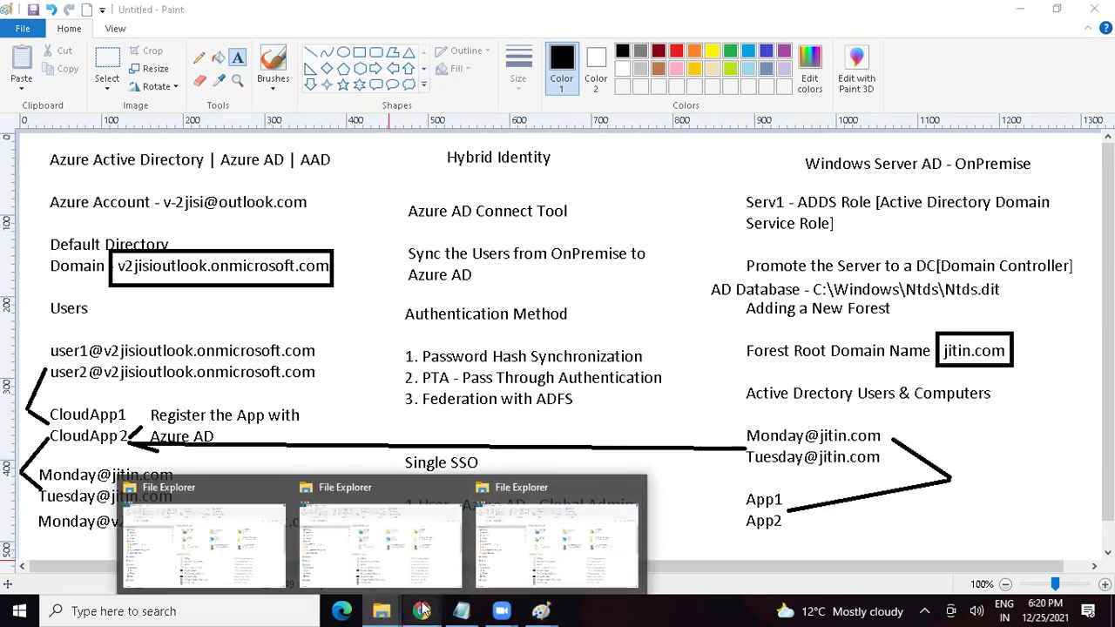
Return to the Azure portal and discard the unfinished app registration via the Default Directory breadcrumb.
{"action": "mouse_move", "coordinate": [421, 610]}
{"action": "left_click", "coordinate": [487, 571]}
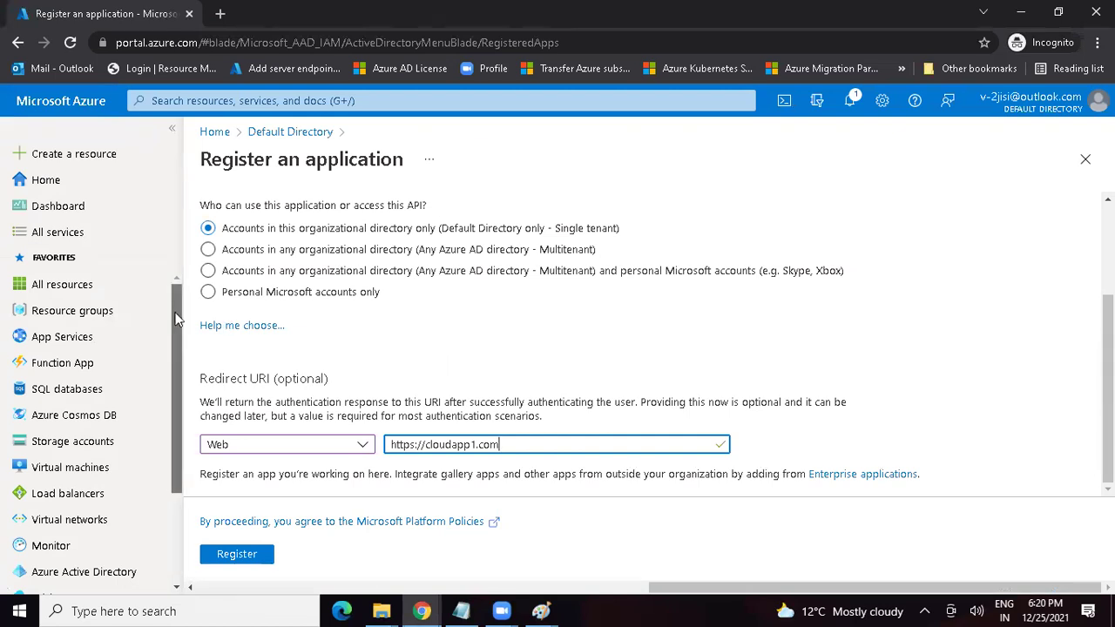
{"action": "left_click", "coordinate": [293, 132]}
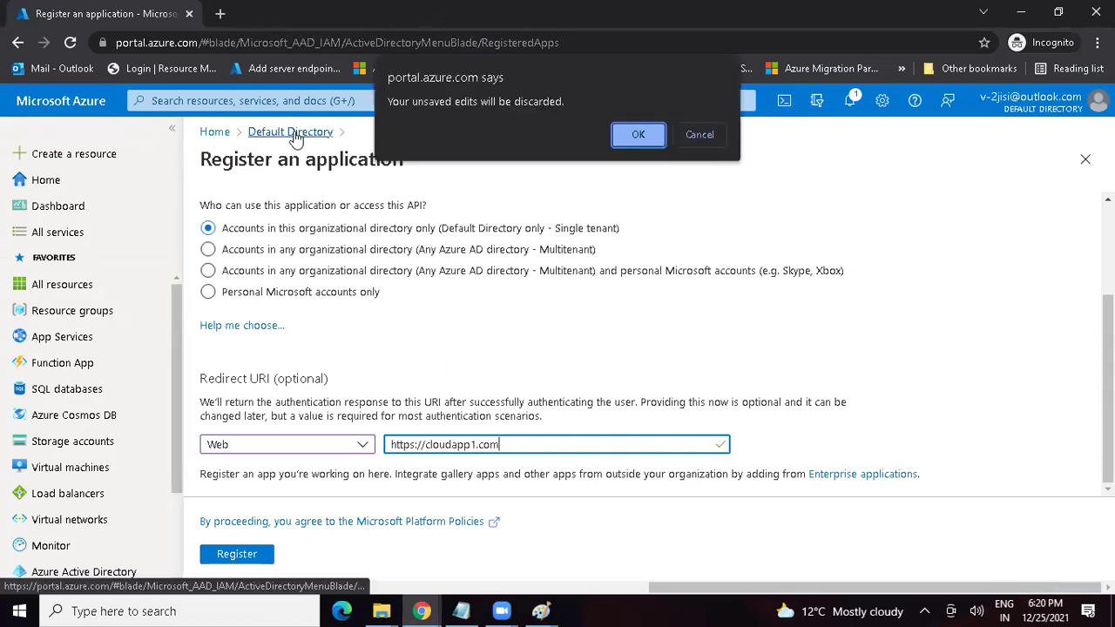
{"action": "left_click", "coordinate": [640, 136]}
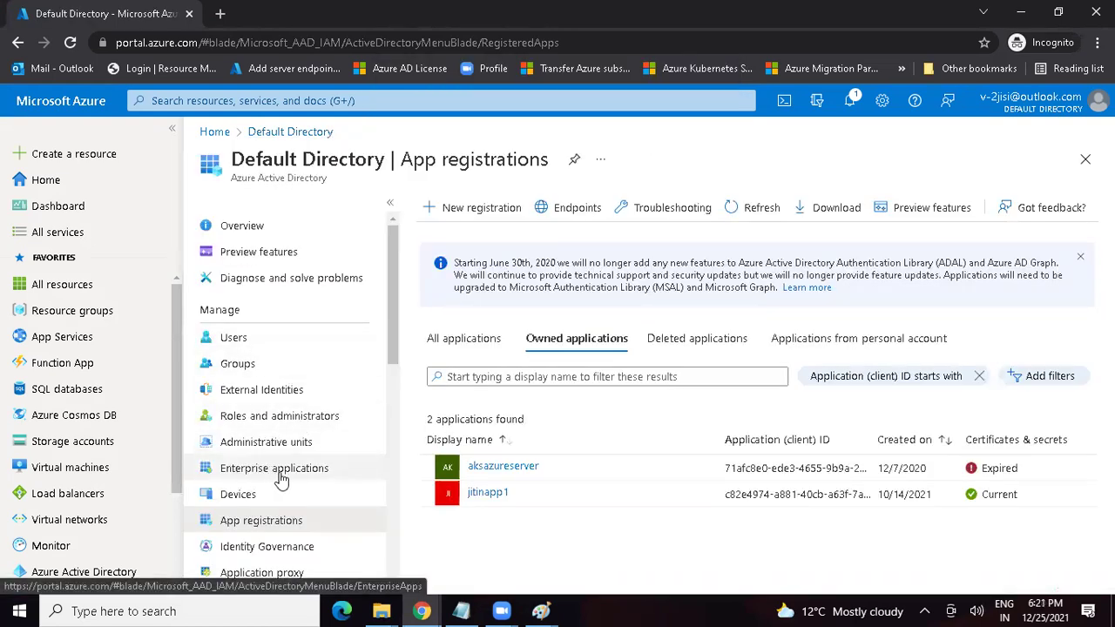
Open the jitinapp1 application from the Enterprise applications list.
{"action": "left_click", "coordinate": [267, 471]}
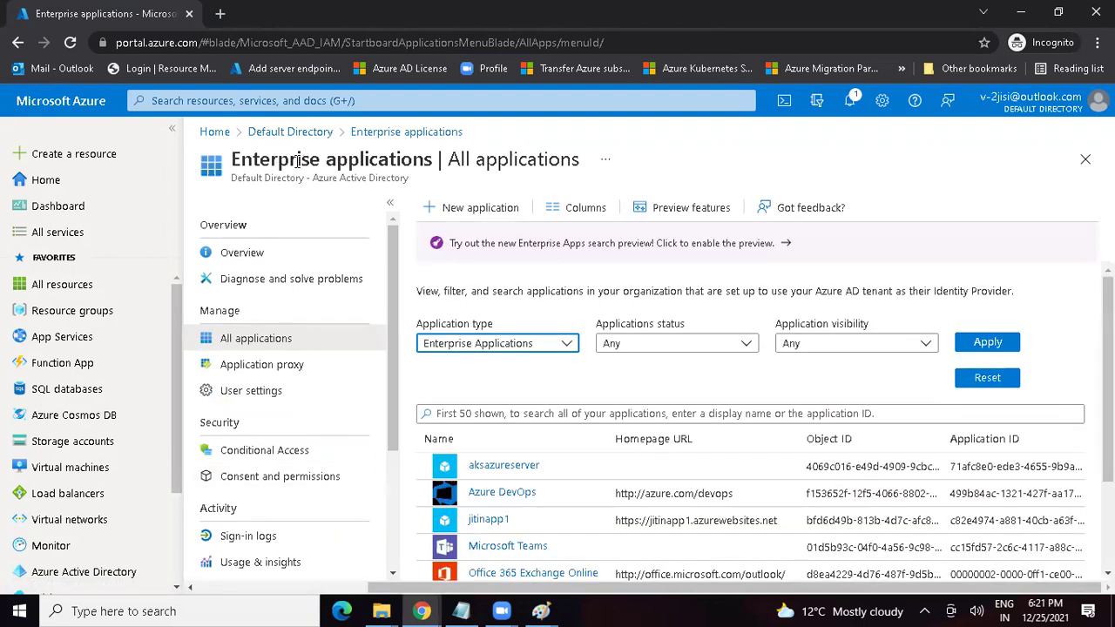
{"action": "left_click_drag", "start_coordinate": [231, 160], "coordinate": [427, 150]}
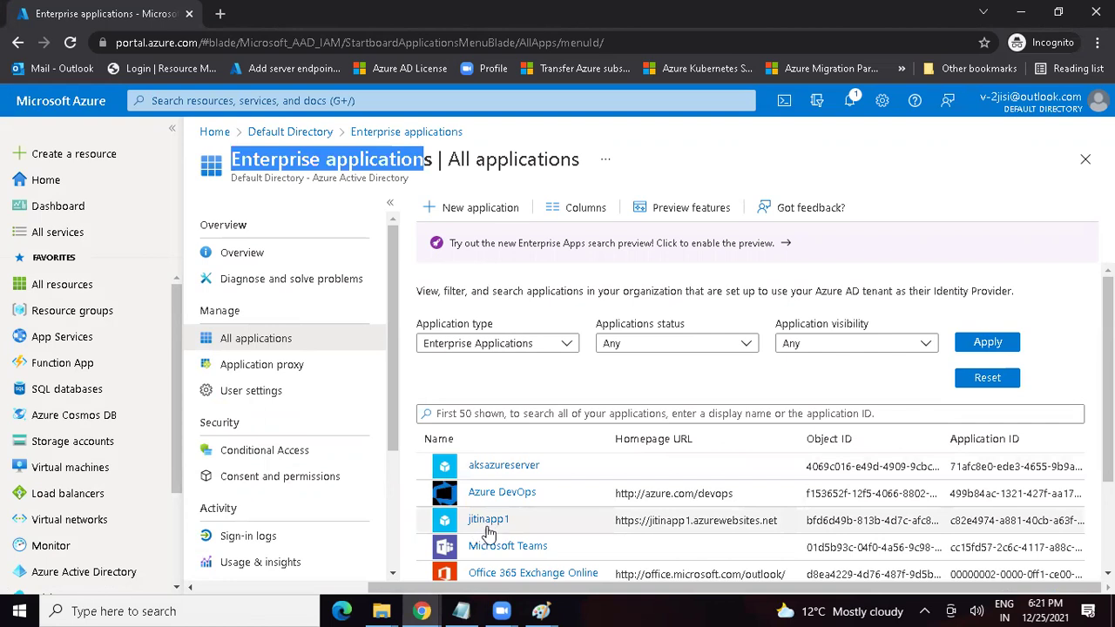
{"action": "left_click", "coordinate": [293, 131]}
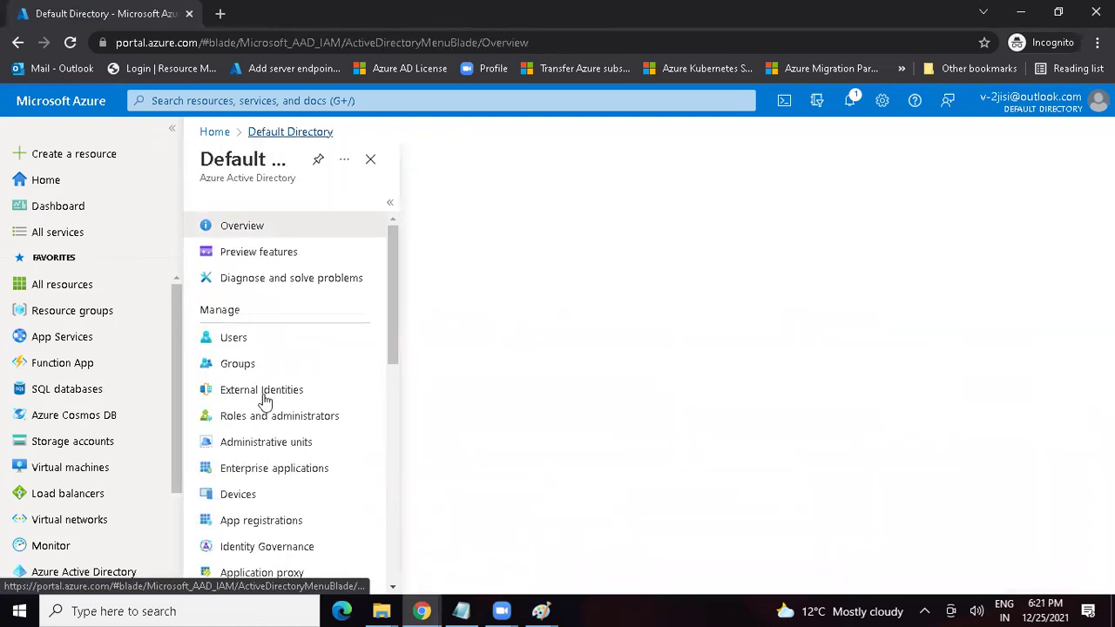
{"action": "left_click", "coordinate": [260, 522]}
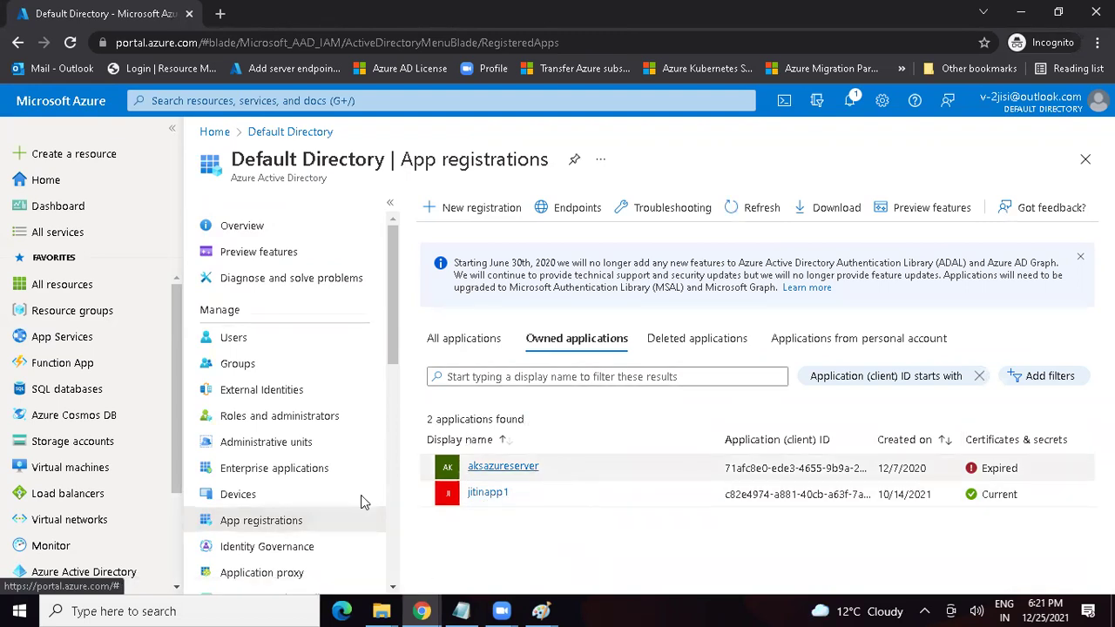
{"action": "left_click", "coordinate": [274, 475]}
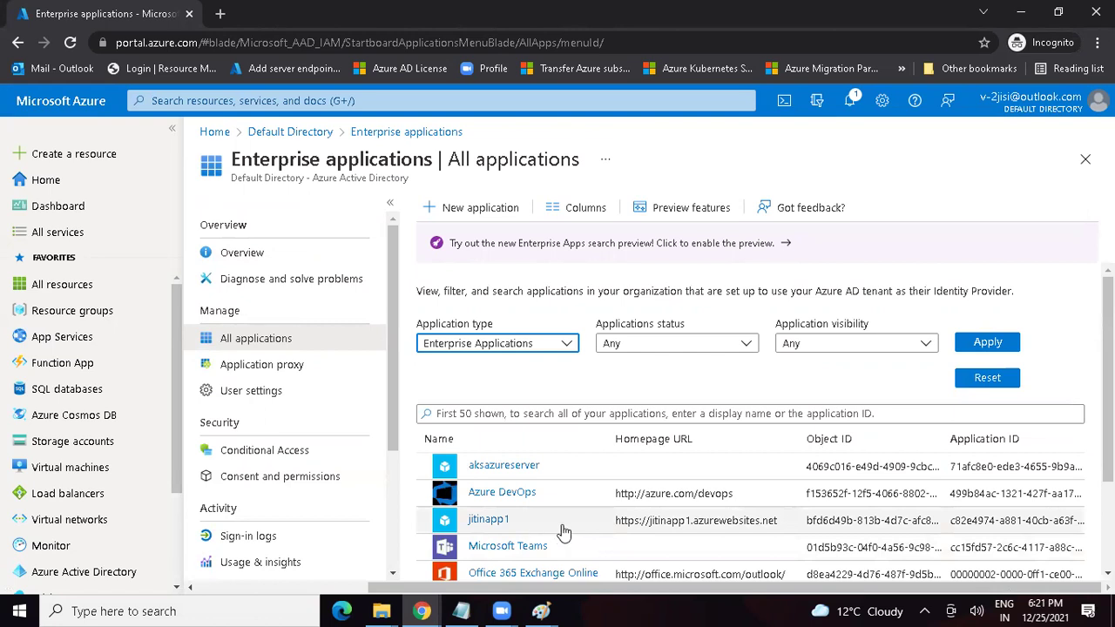
{"action": "left_click", "coordinate": [493, 527]}
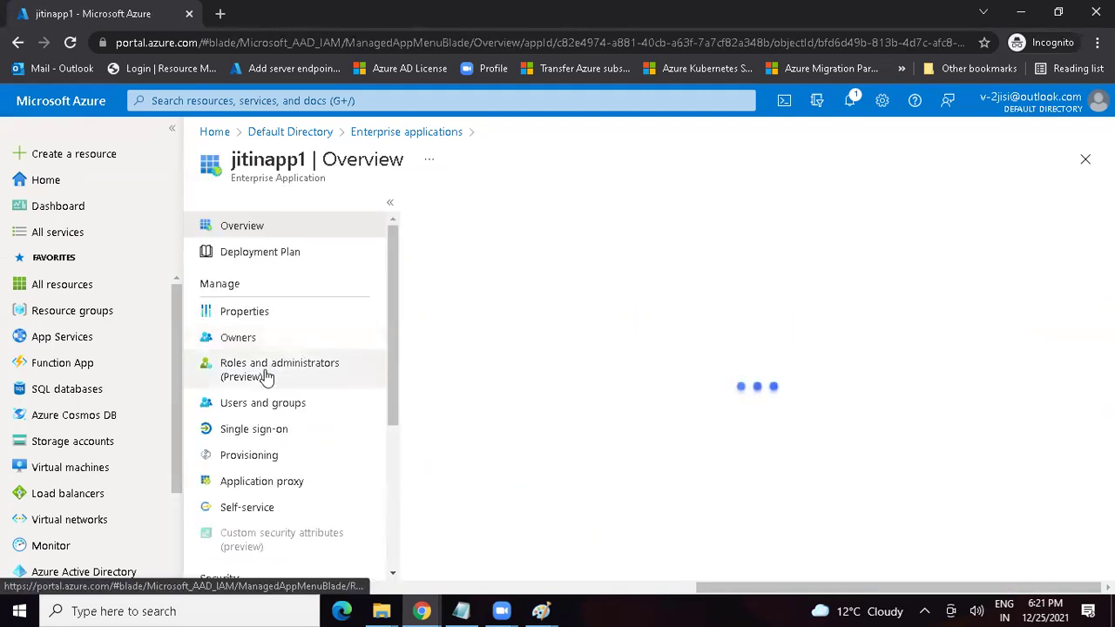
Check jitinapp1's Users and groups and Single sign-on pages, then go back to Enterprise applications.
{"action": "left_click", "coordinate": [261, 411]}
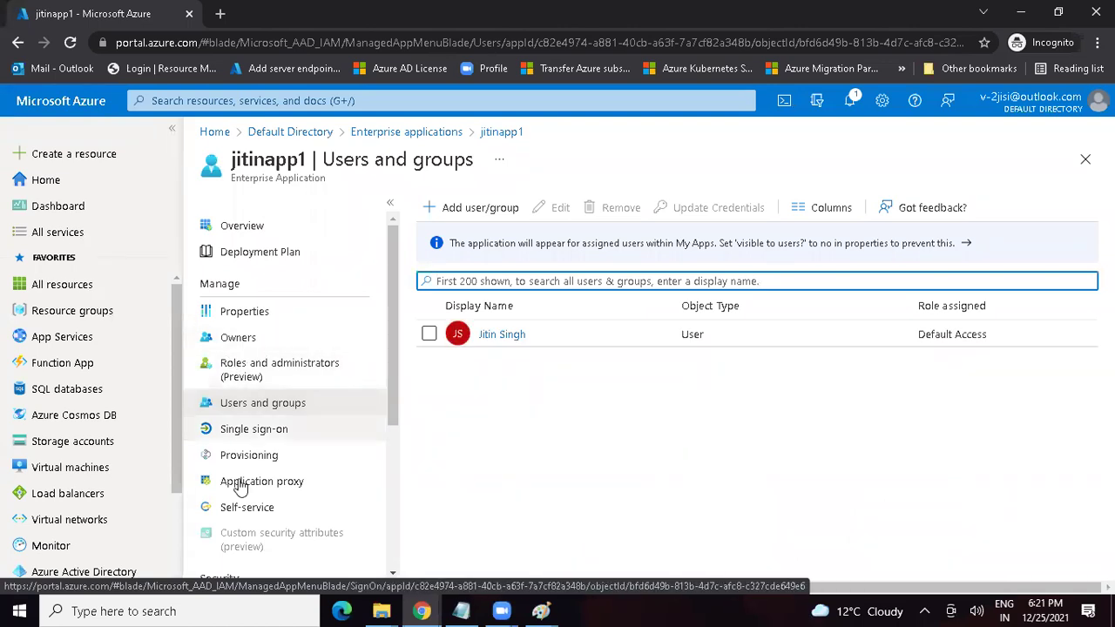
{"action": "left_click", "coordinate": [246, 436]}
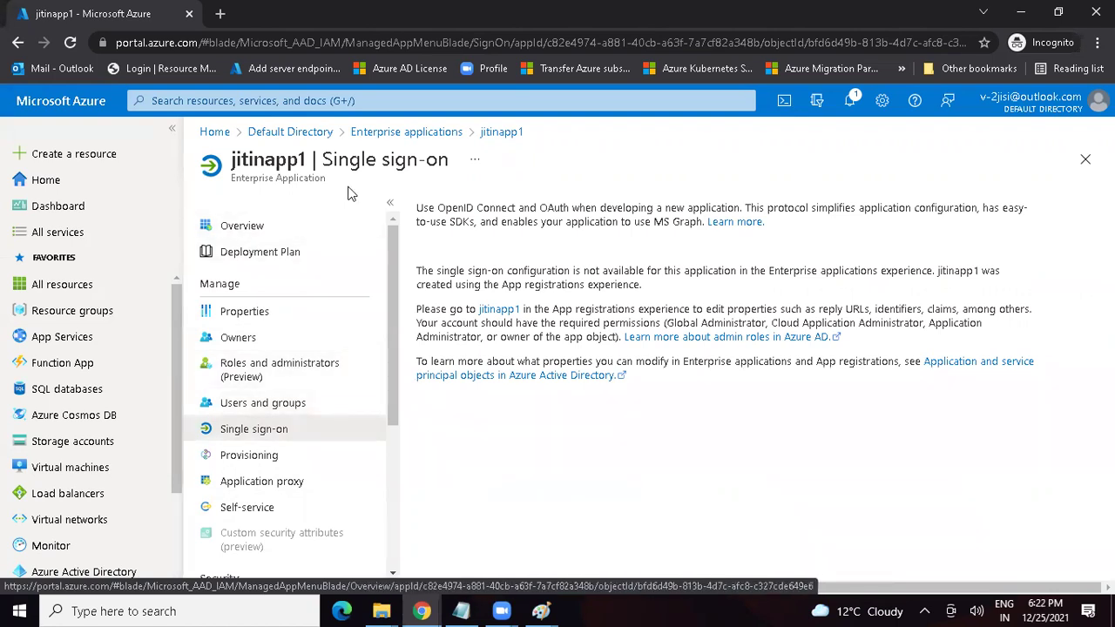
{"action": "left_click", "coordinate": [387, 133]}
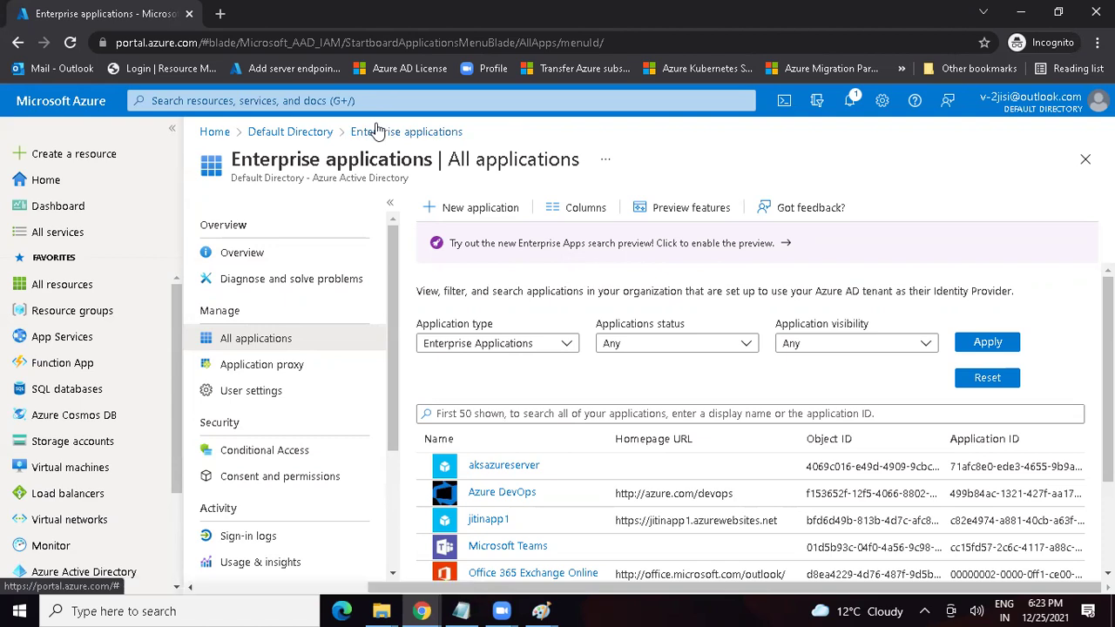
Open App registrations in the Default Directory and start a new registration.
{"action": "left_click", "coordinate": [290, 131]}
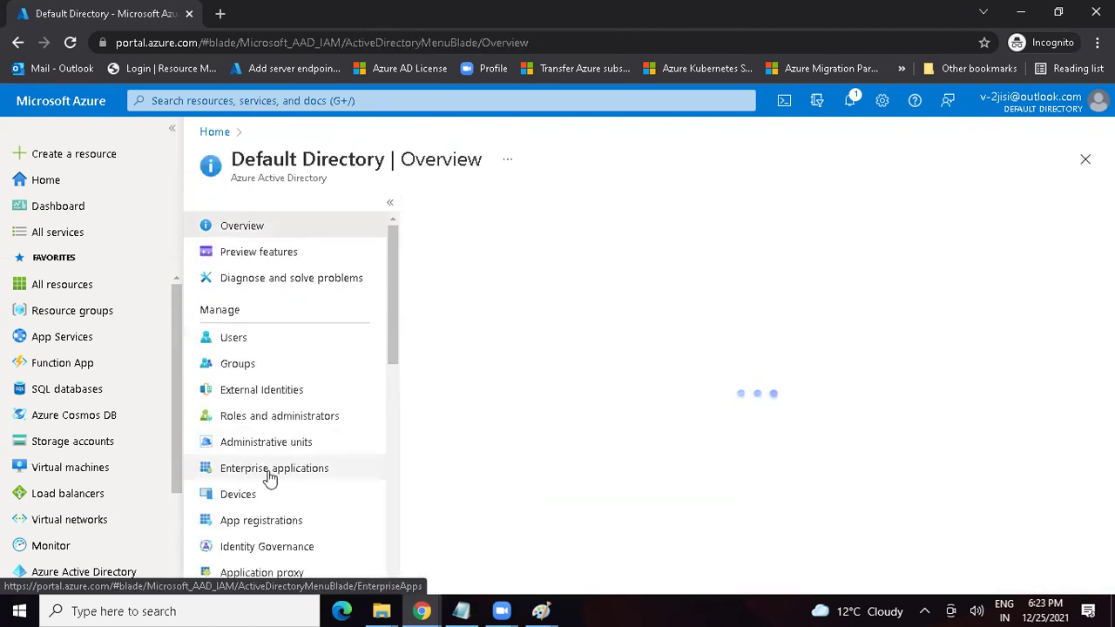
{"action": "left_click", "coordinate": [242, 478]}
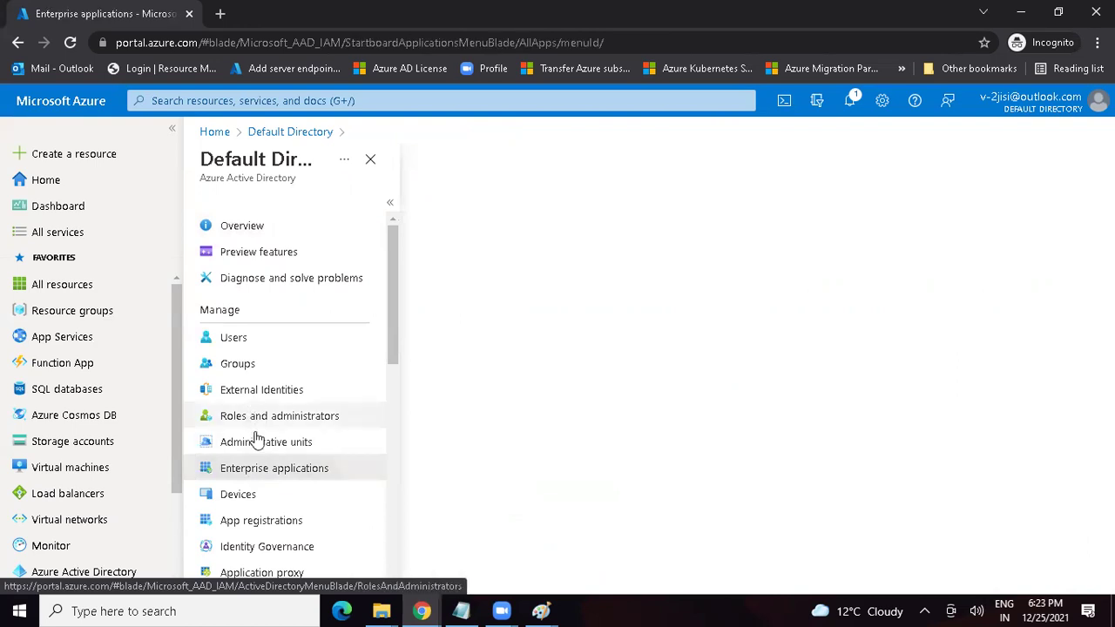
{"action": "left_click", "coordinate": [317, 133]}
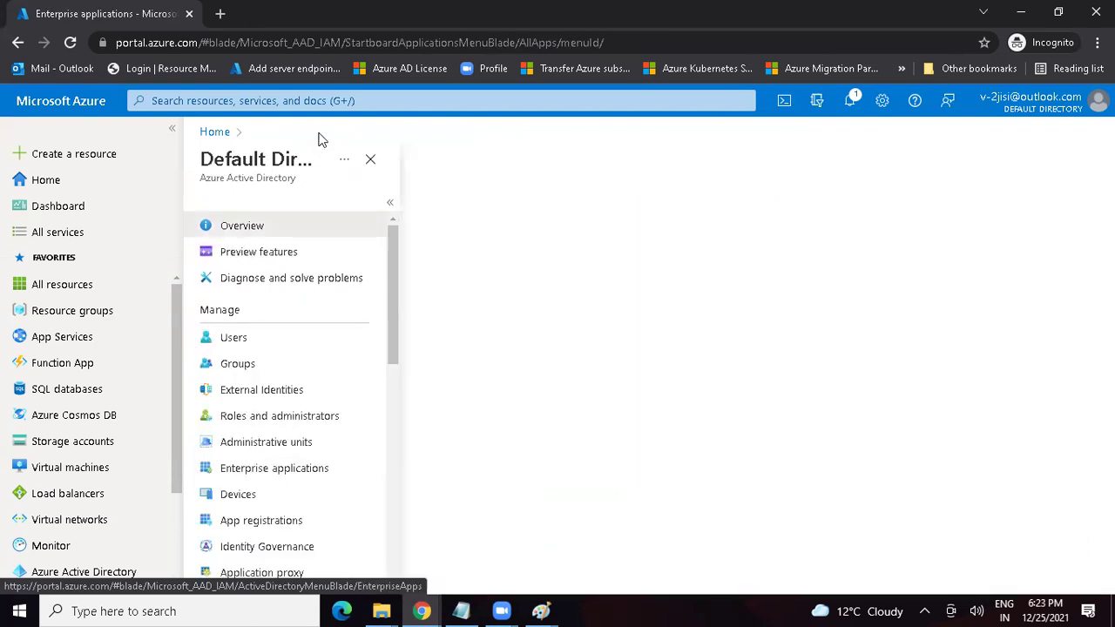
{"action": "left_click", "coordinate": [253, 522]}
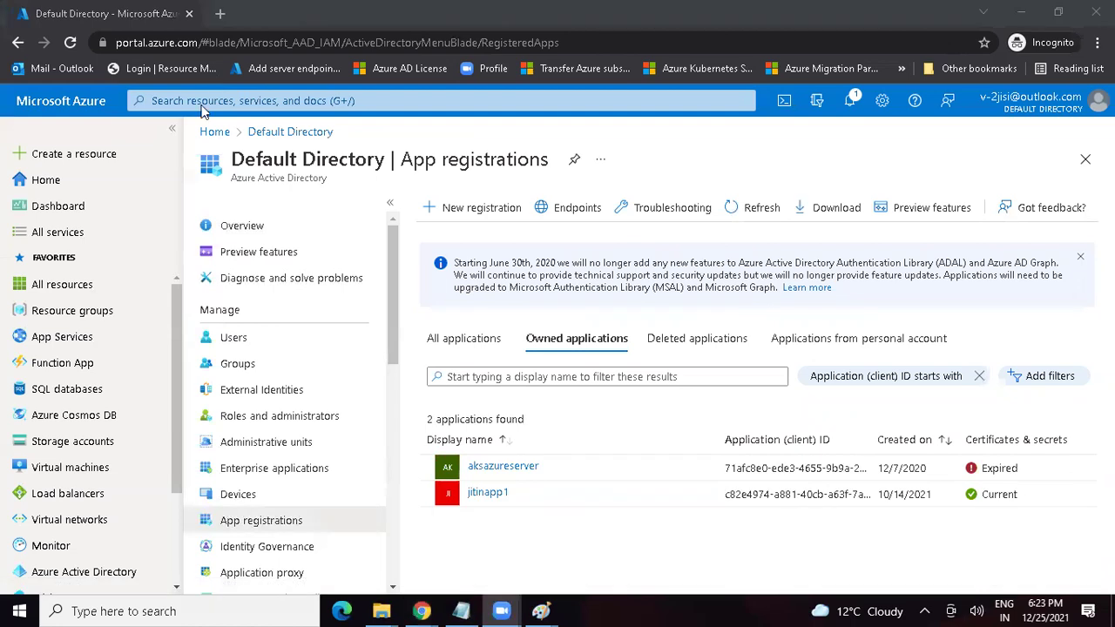
{"action": "left_click", "coordinate": [493, 213]}
{"action": "left_click", "coordinate": [493, 213]}
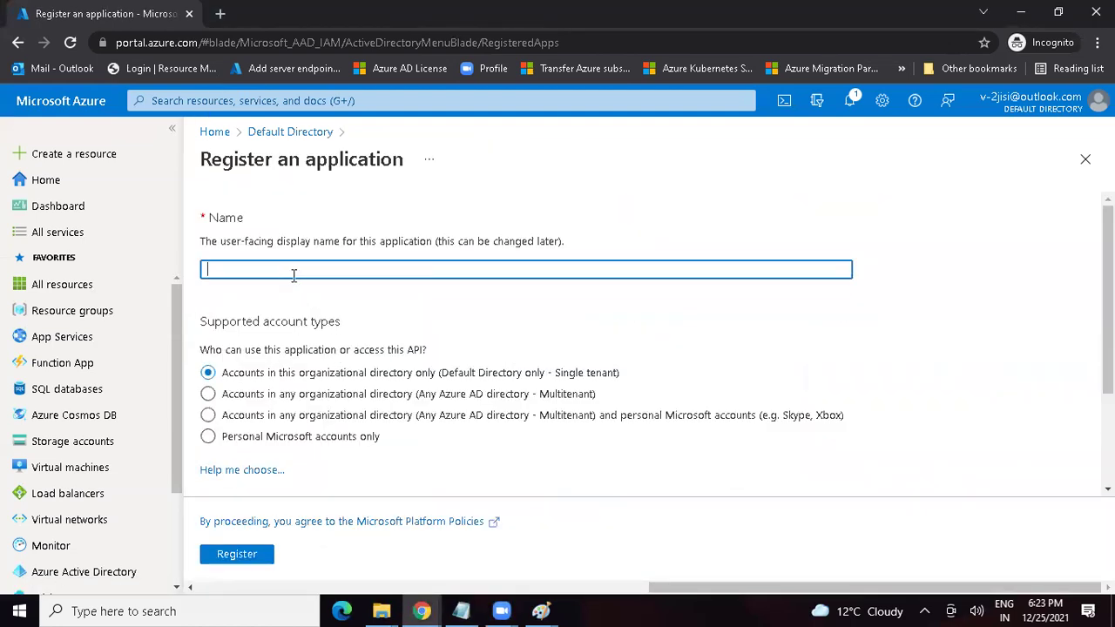
Name the new application onpremapp1.
{"action": "type", "text": "onpremapp1"}
{"action": "key", "text": "BackSpace"}
{"action": "key", "text": "BackSpace"}
{"action": "key", "text": "BackSpace"}
{"action": "key", "text": "BackSpace"}
{"action": "key", "text": "BackSpace"}
{"action": "type", "text": "mapp2"}
{"action": "key", "text": "BackSpace"}
{"action": "type", "text": "1"}
{"action": "double_click", "coordinate": [305, 276]}
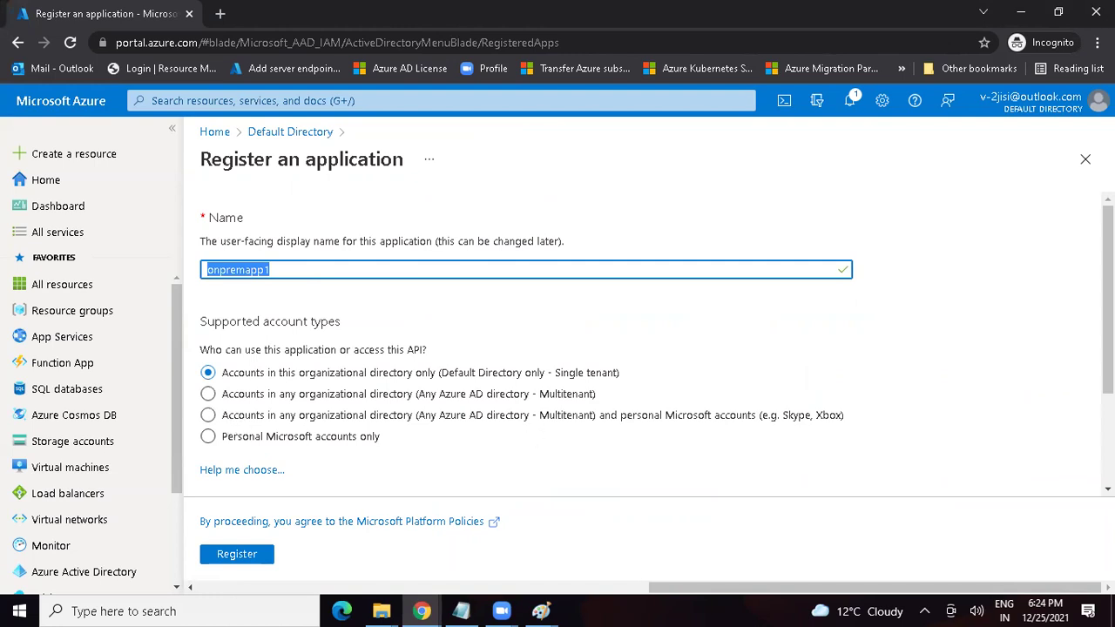
{"action": "scroll", "coordinate": [586, 418], "scroll_direction": "down", "scroll_amount": 2}
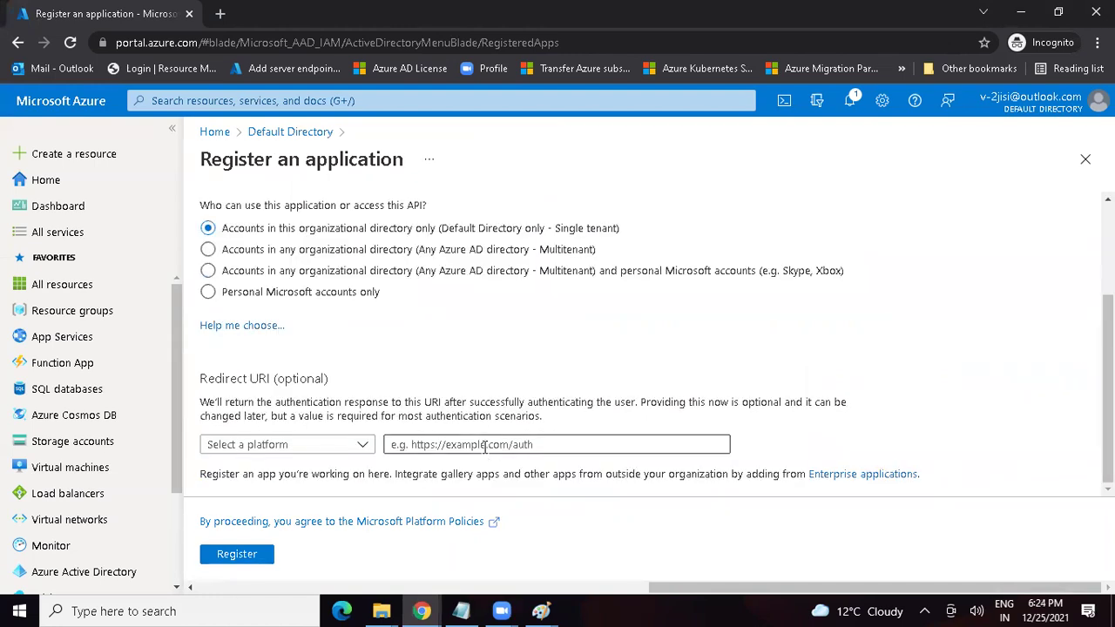
{"action": "left_click", "coordinate": [485, 446]}
{"action": "left_click", "coordinate": [290, 446]}
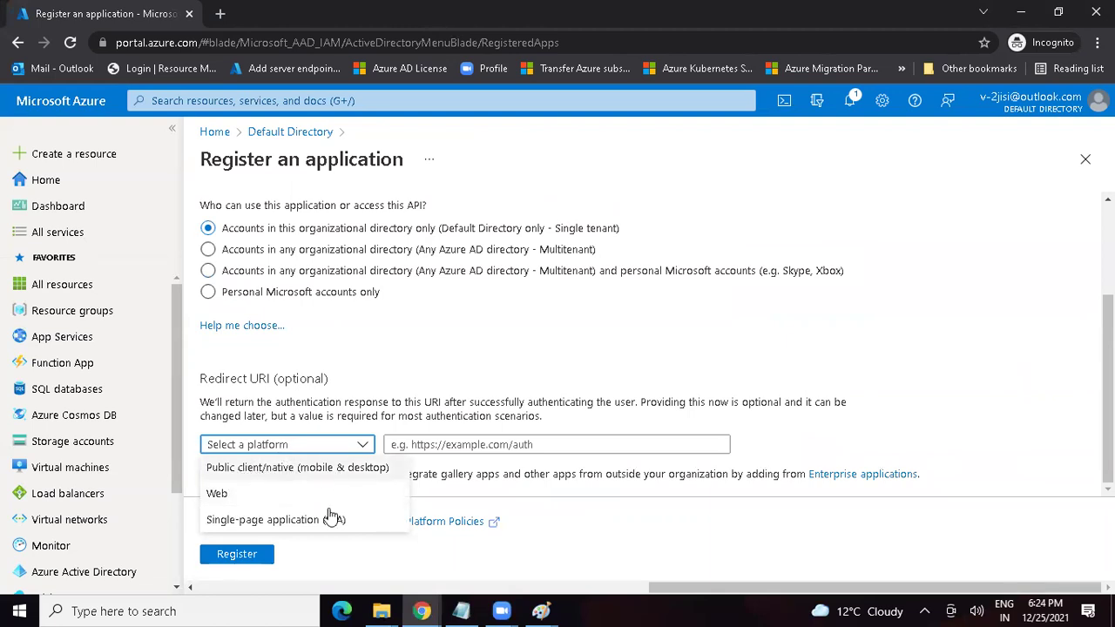
{"action": "left_click", "coordinate": [327, 475]}
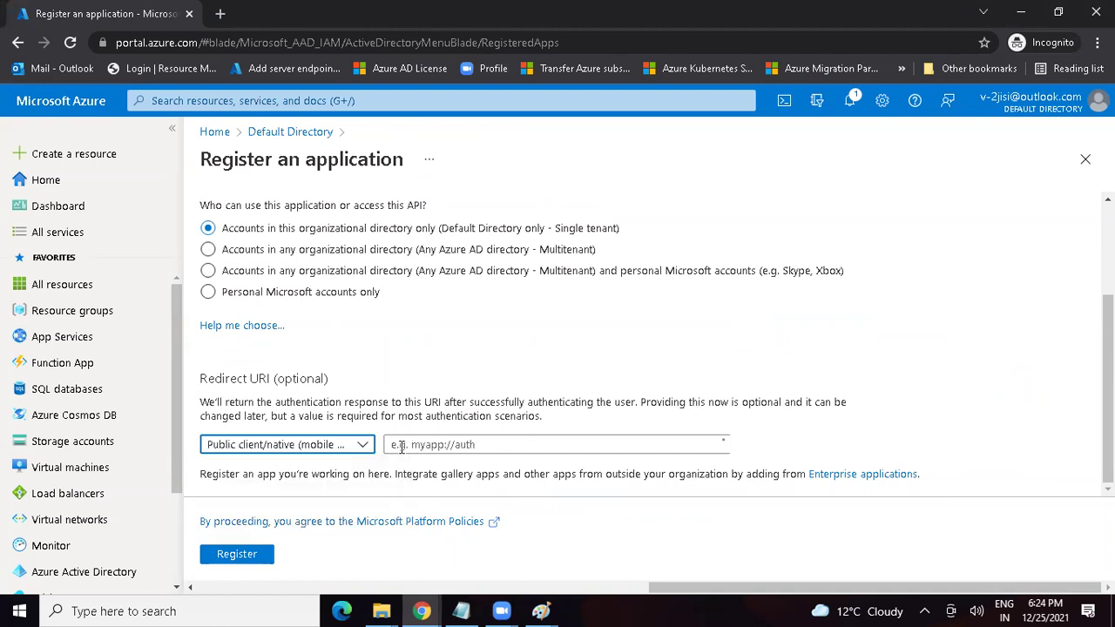
{"action": "left_click", "coordinate": [431, 442]}
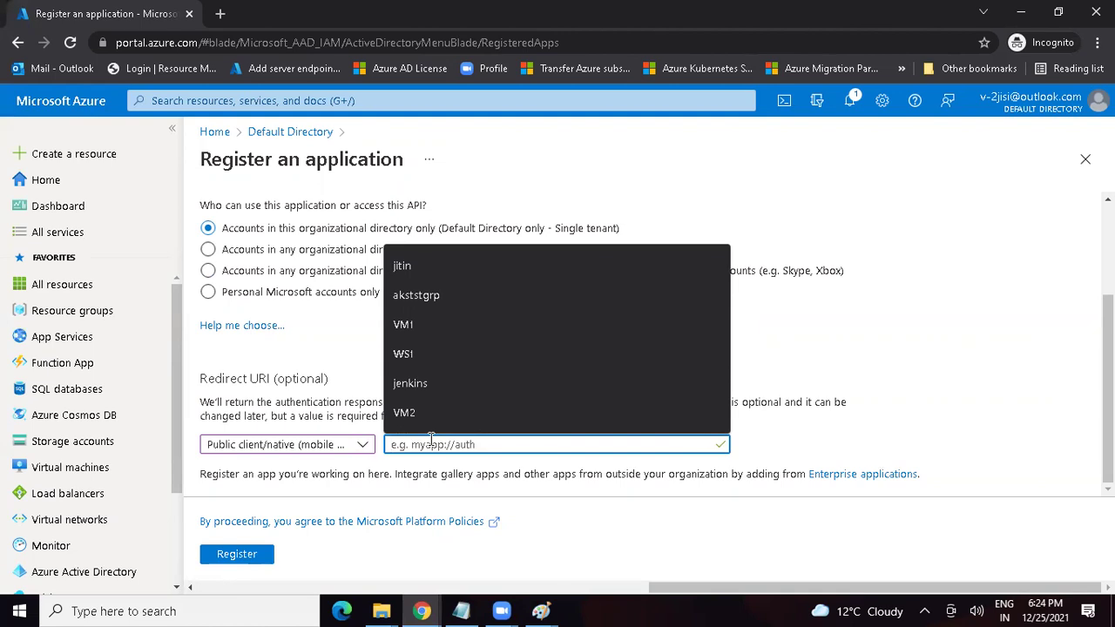
{"action": "type", "text": "onprem"}
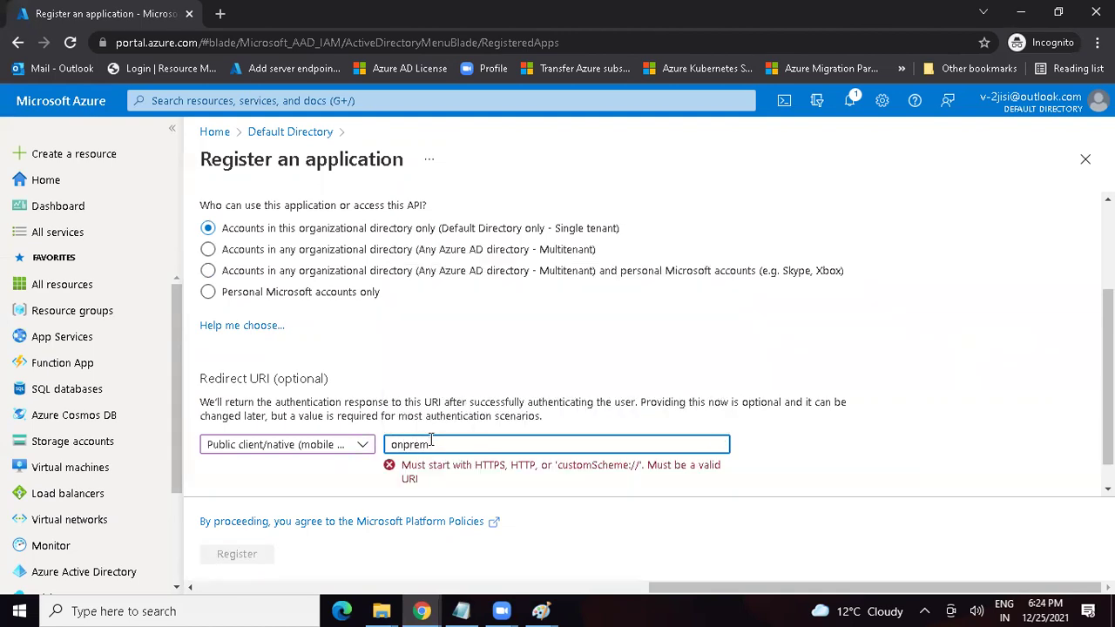
{"action": "type", "text": "app1/"}
{"action": "key", "text": "ctrl+a"}
{"action": "type", "text": "https://onpremapp1"}
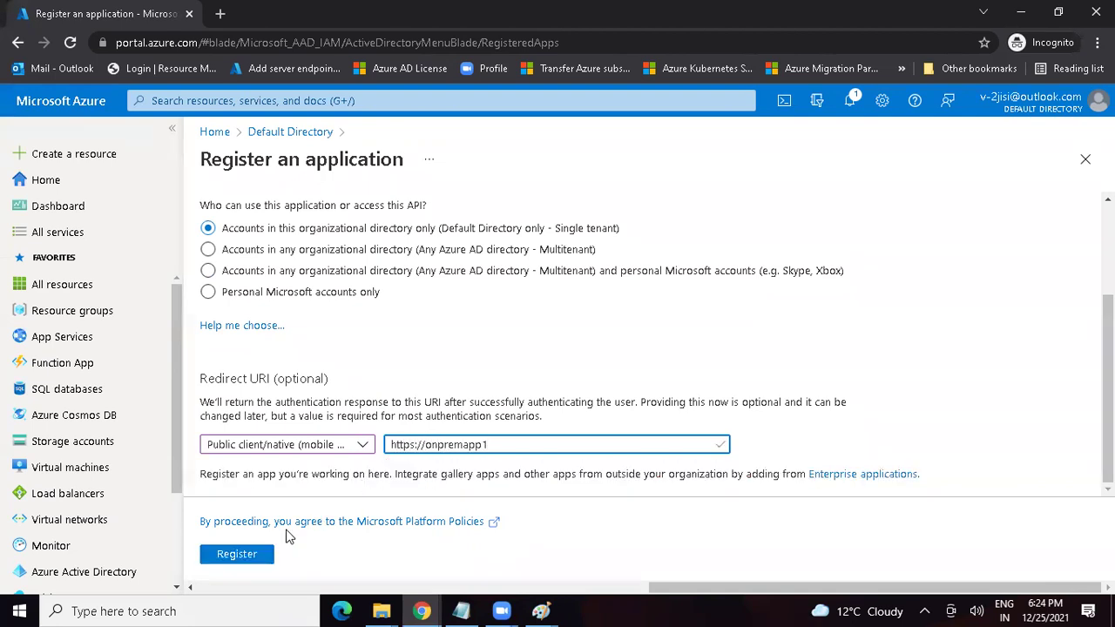
{"action": "left_click", "coordinate": [241, 562]}
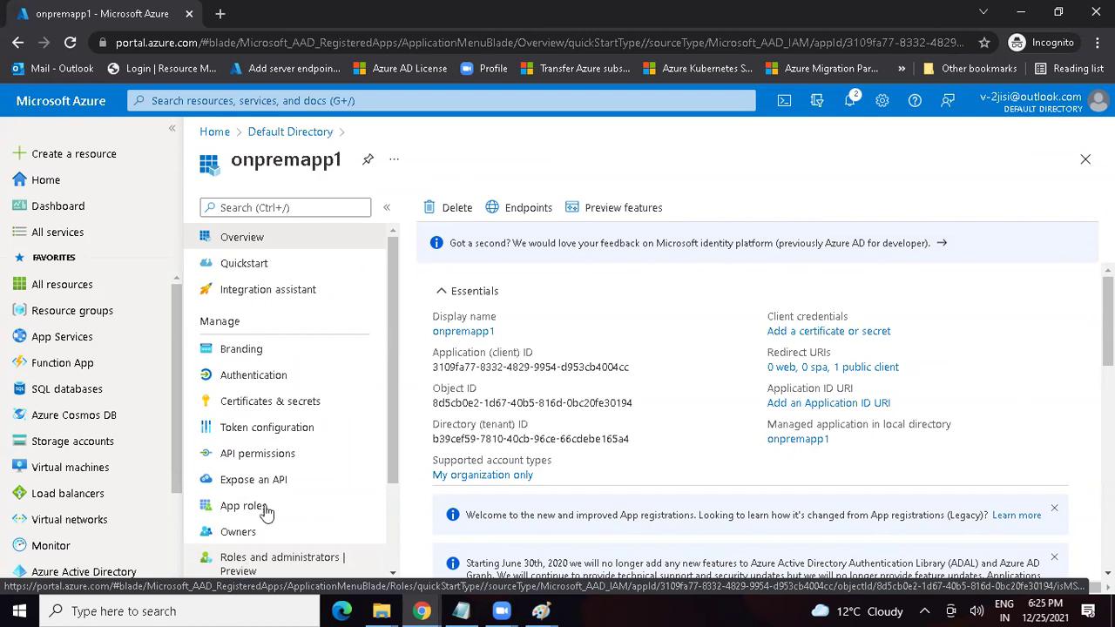
Select onpremapp1's Application (client) ID and open its Certificates & secrets page.
{"action": "left_click_drag", "start_coordinate": [457, 369], "coordinate": [572, 364]}
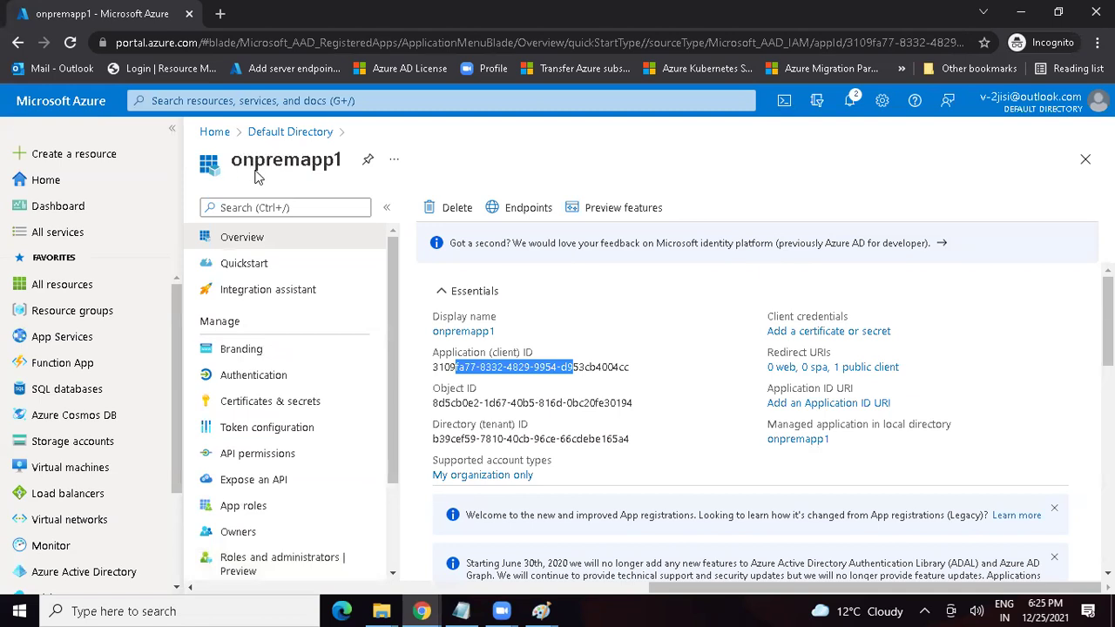
{"action": "left_click", "coordinate": [264, 408]}
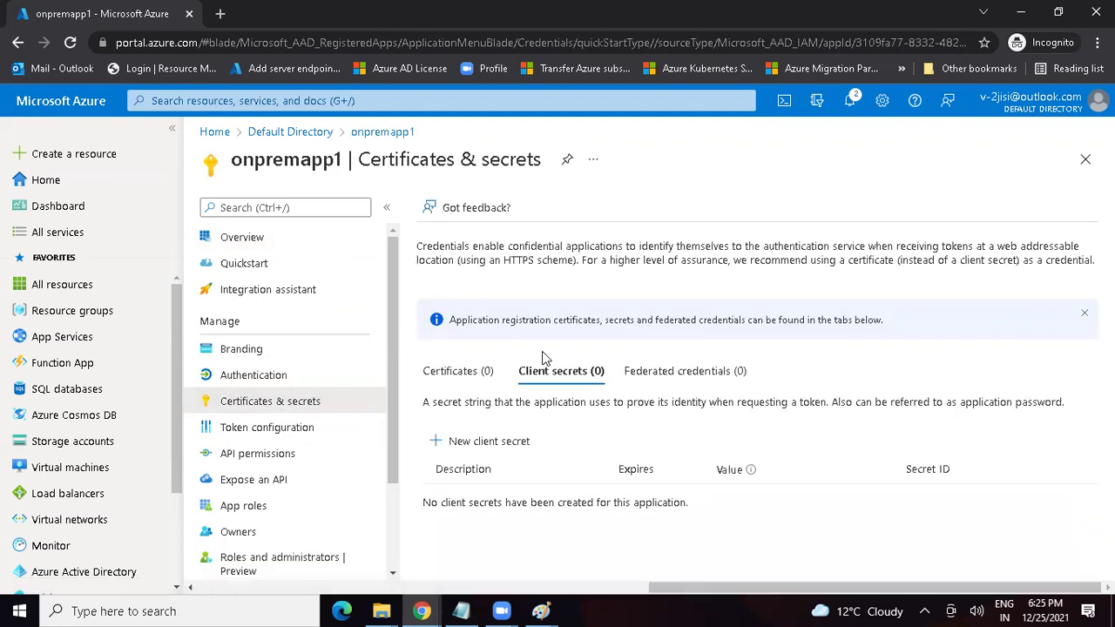
Add a client secret described 'onpremapp1secret' and copy its generated value.
{"action": "left_click", "coordinate": [484, 442]}
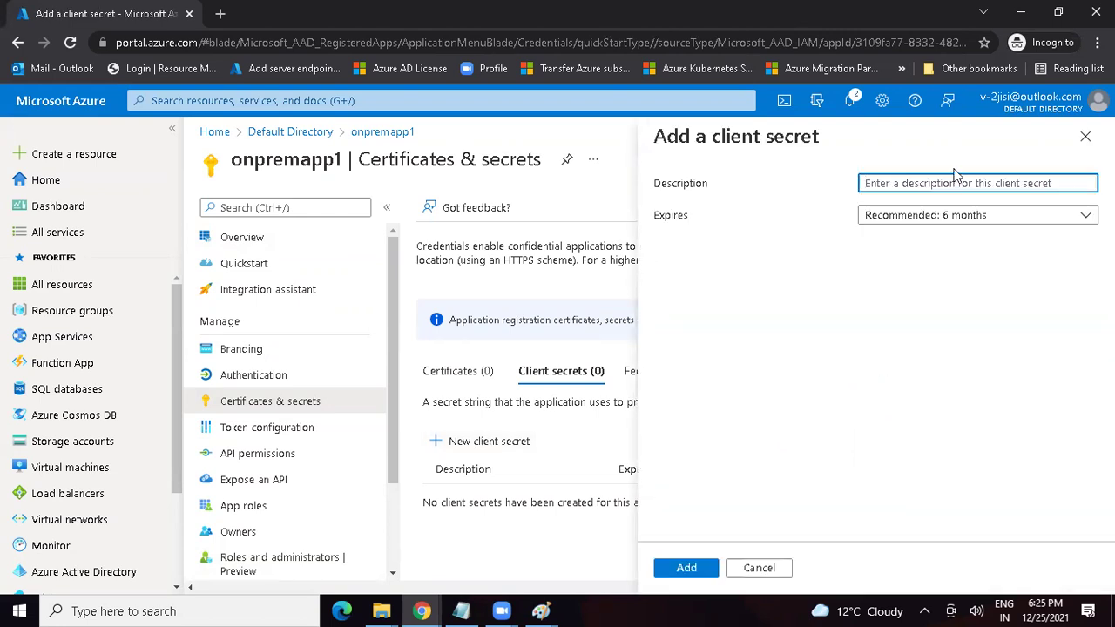
{"action": "type", "text": "onpremapp1sc"}
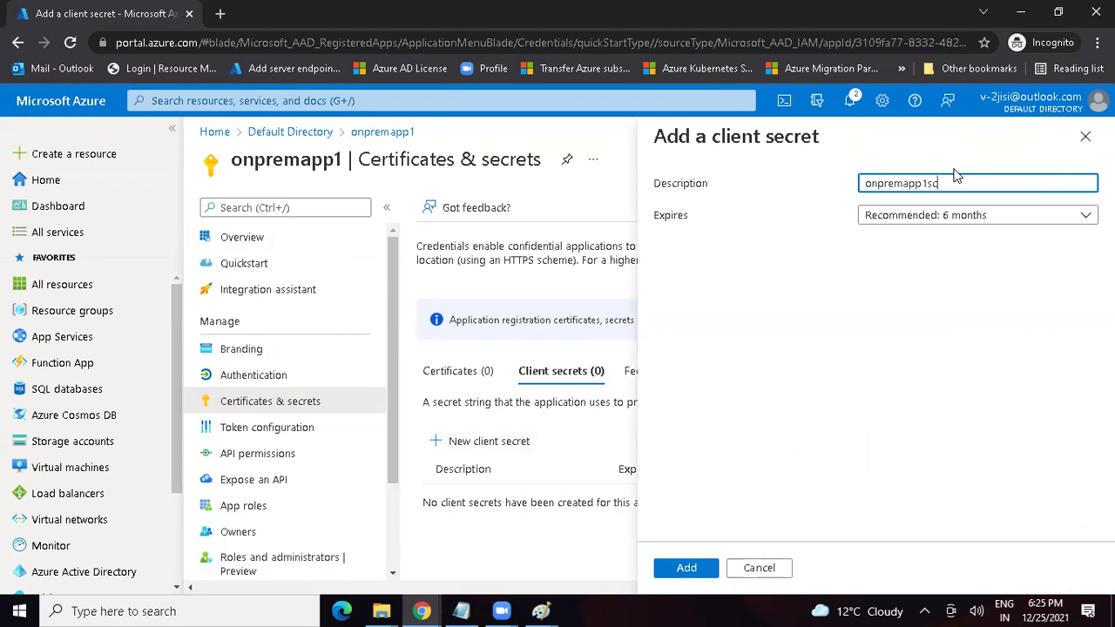
{"action": "key", "text": "BackSpace"}
{"action": "type", "text": "ecret"}
{"action": "left_click", "coordinate": [678, 568]}
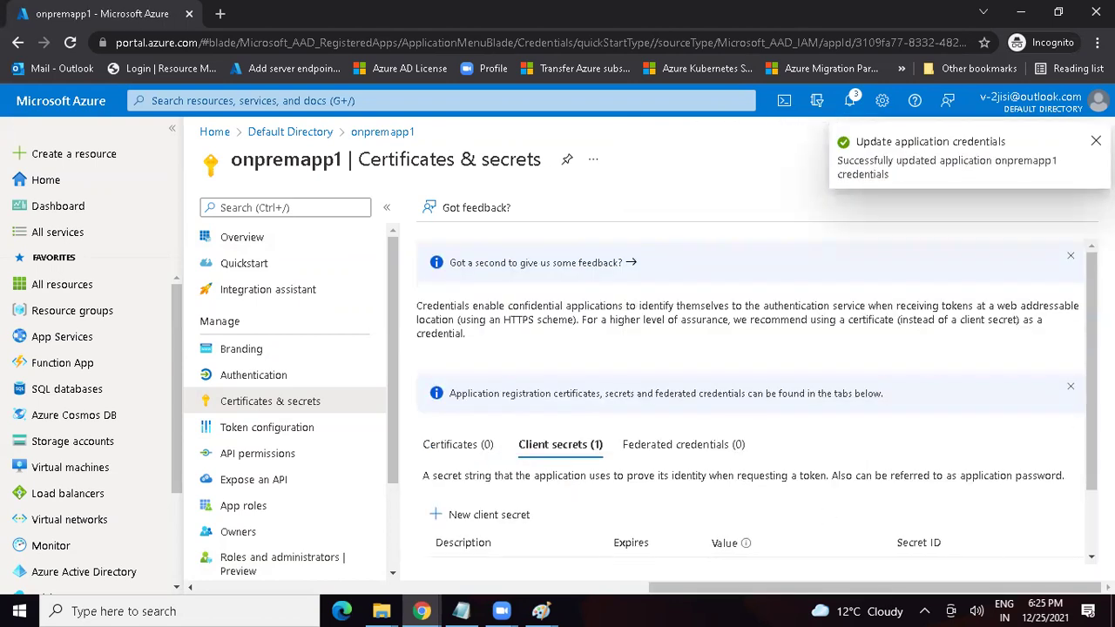
{"action": "scroll", "coordinate": [873, 458], "scroll_direction": "down", "scroll_amount": 1}
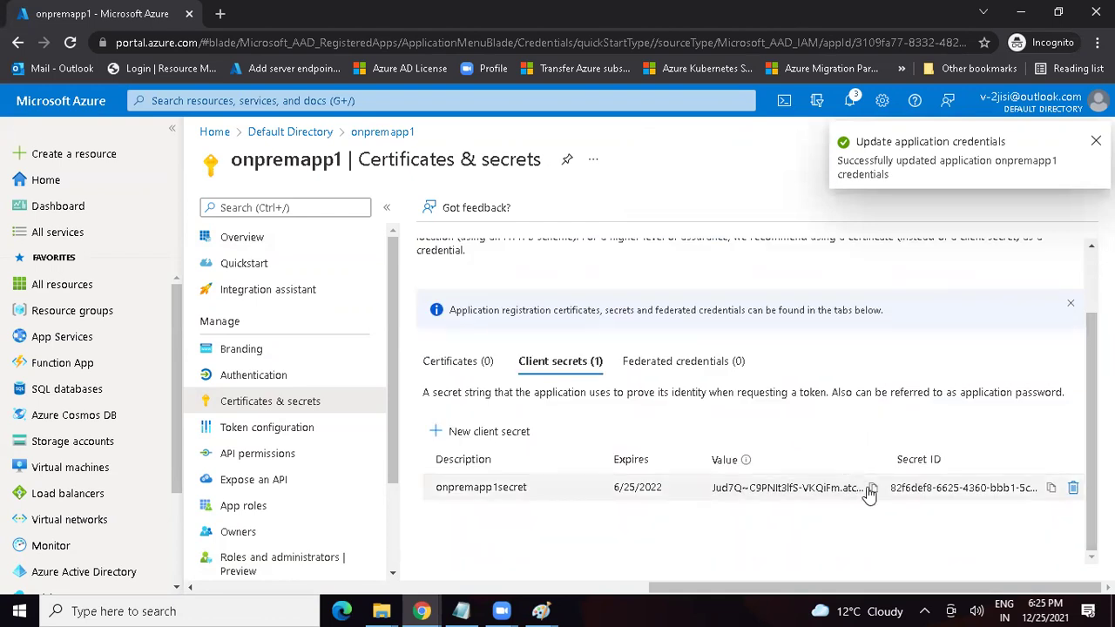
{"action": "left_click", "coordinate": [873, 488]}
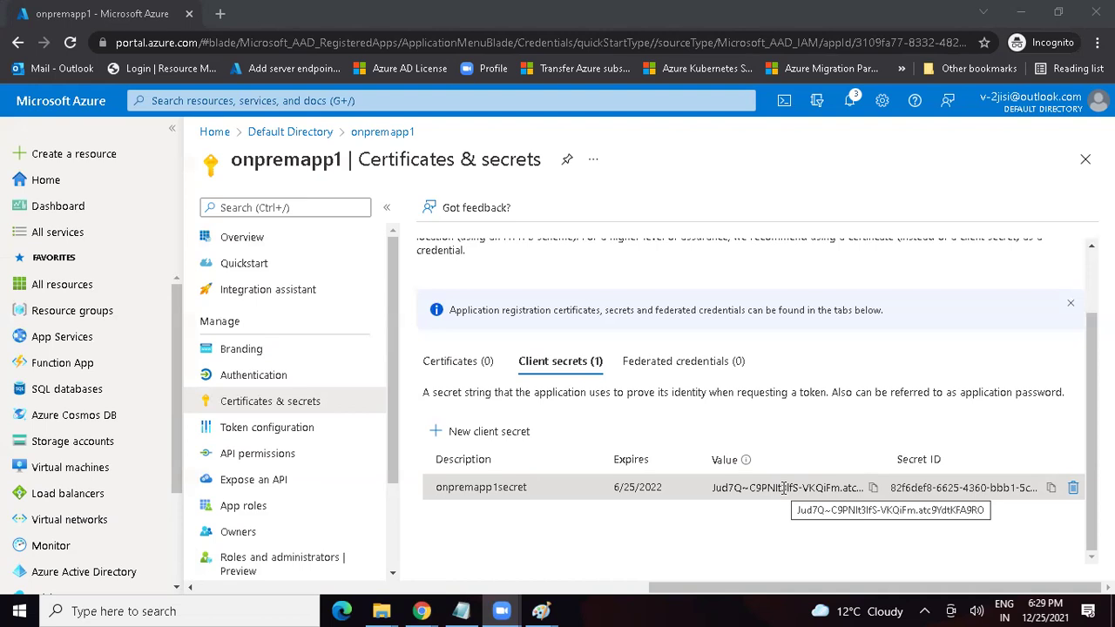
{"action": "left_click", "coordinate": [566, 98]}
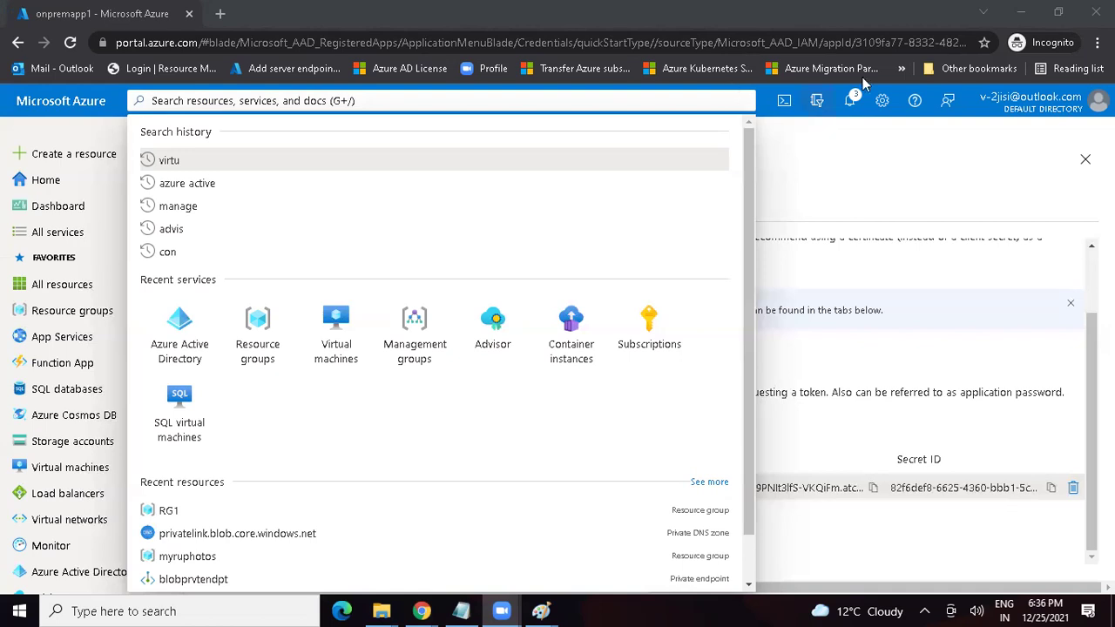
Clear the old PTA diagram from the Paint canvas.
{"action": "mouse_move", "coordinate": [540, 610]}
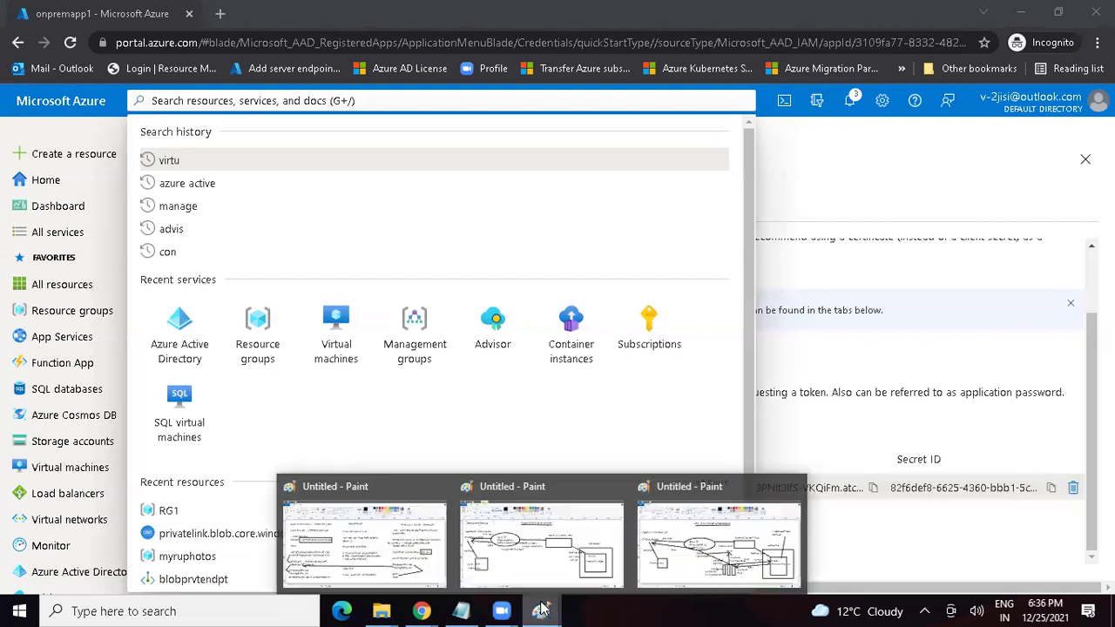
{"action": "left_click", "coordinate": [695, 552]}
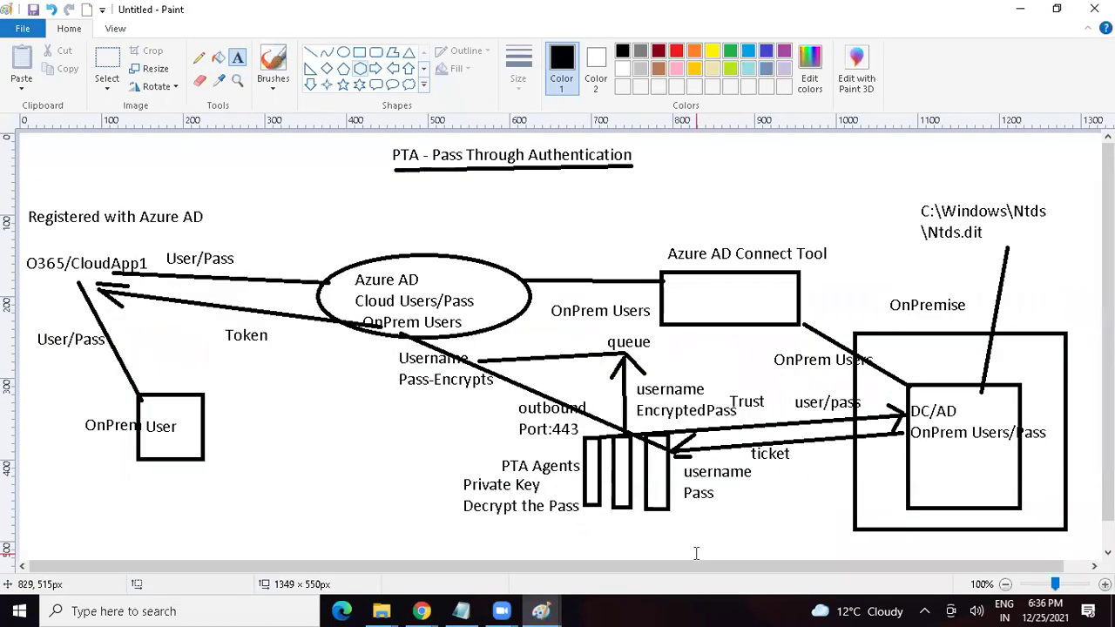
{"action": "key", "text": "super+r"}
{"action": "key", "text": "Return"}
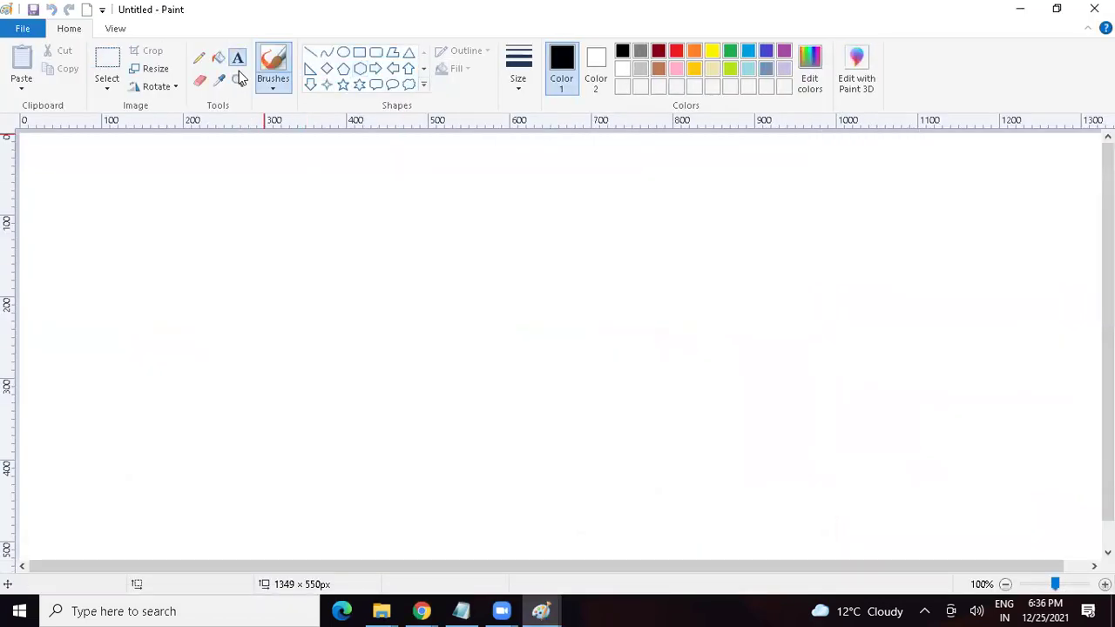
Add the one-line heading 'MFA - Multi Factor Authentication', then return to the Azure portal.
{"action": "left_click", "coordinate": [237, 57]}
{"action": "left_click", "coordinate": [102, 158]}
{"action": "type", "text": "MFA - Mul"}
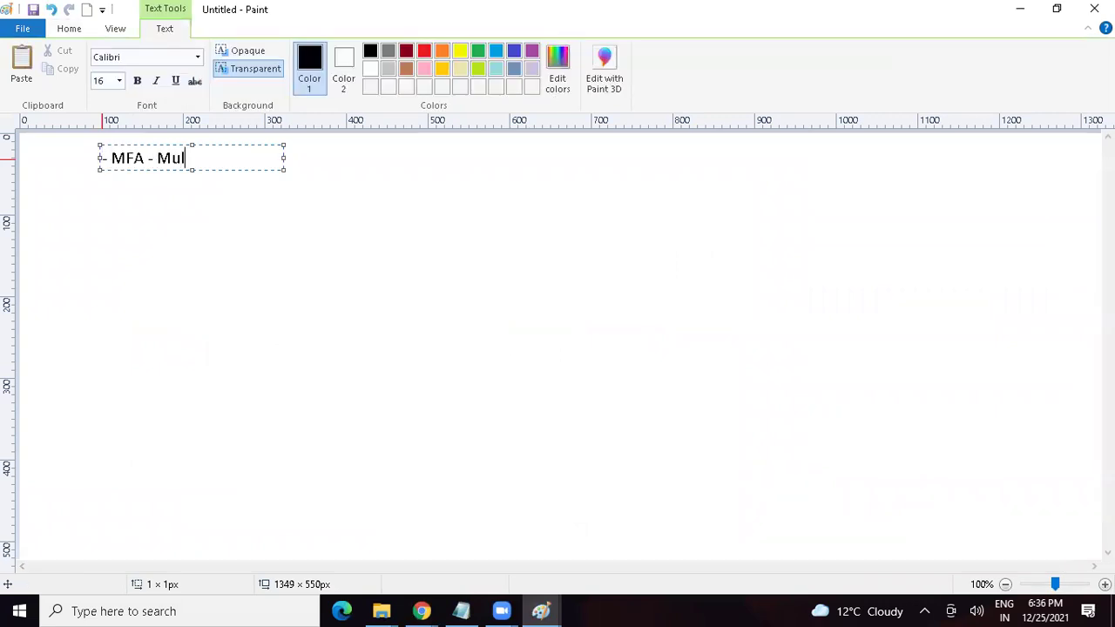
{"action": "type", "text": "ti Factor Authentication"}
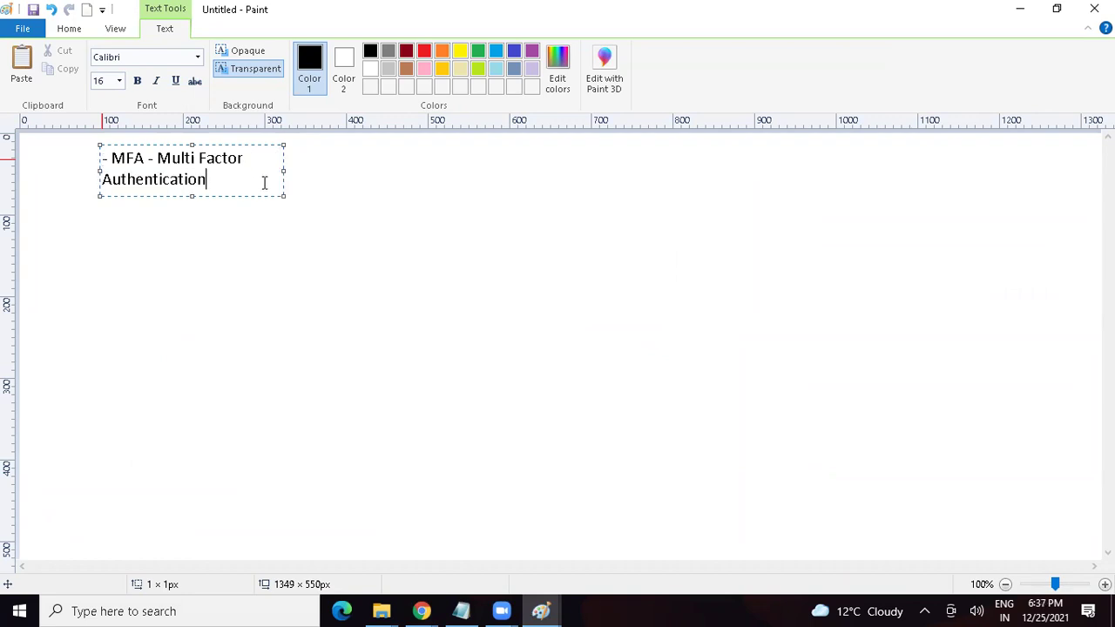
{"action": "left_click_drag", "start_coordinate": [283, 194], "coordinate": [525, 209]}
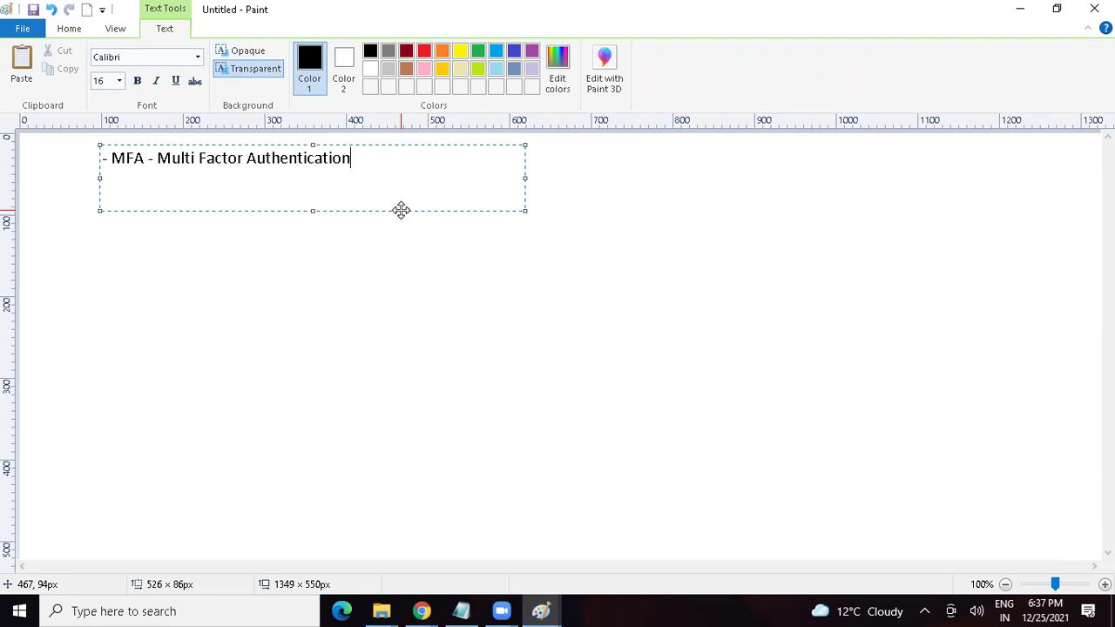
{"action": "left_click", "coordinate": [425, 610]}
{"action": "left_click", "coordinate": [493, 541]}
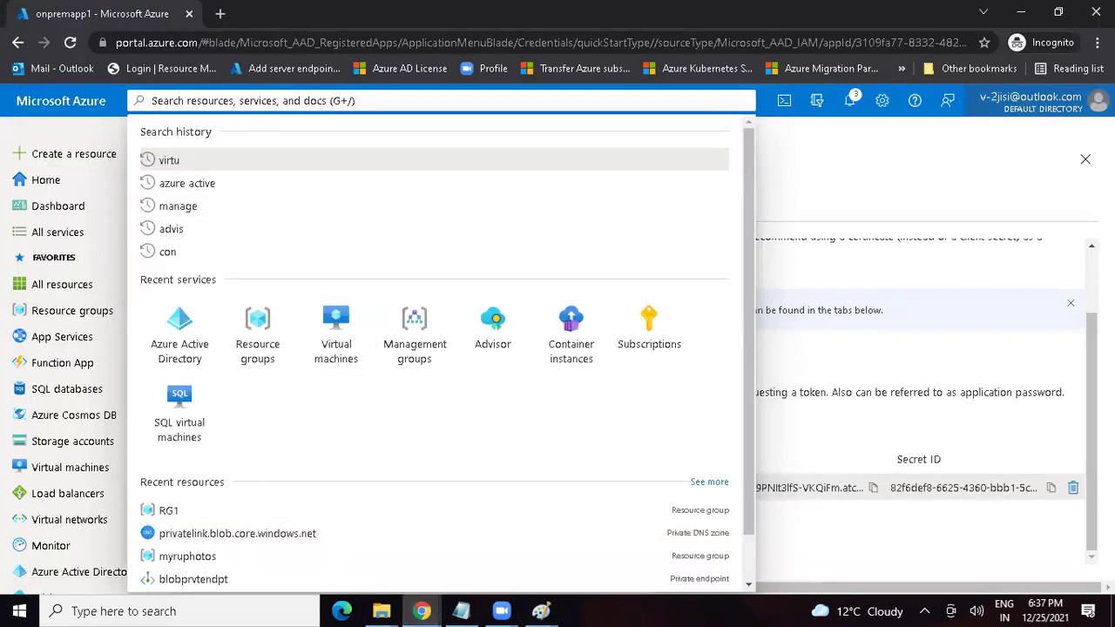
Start signing in with a different account from the account menu.
{"action": "key", "text": "Escape"}
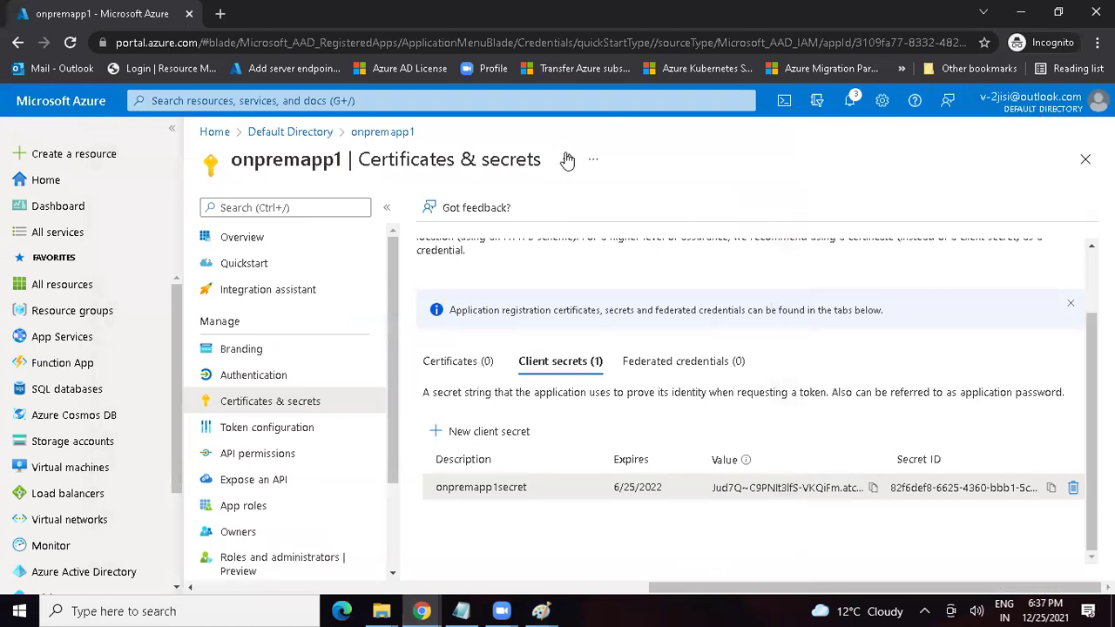
{"action": "left_click", "coordinate": [1089, 103]}
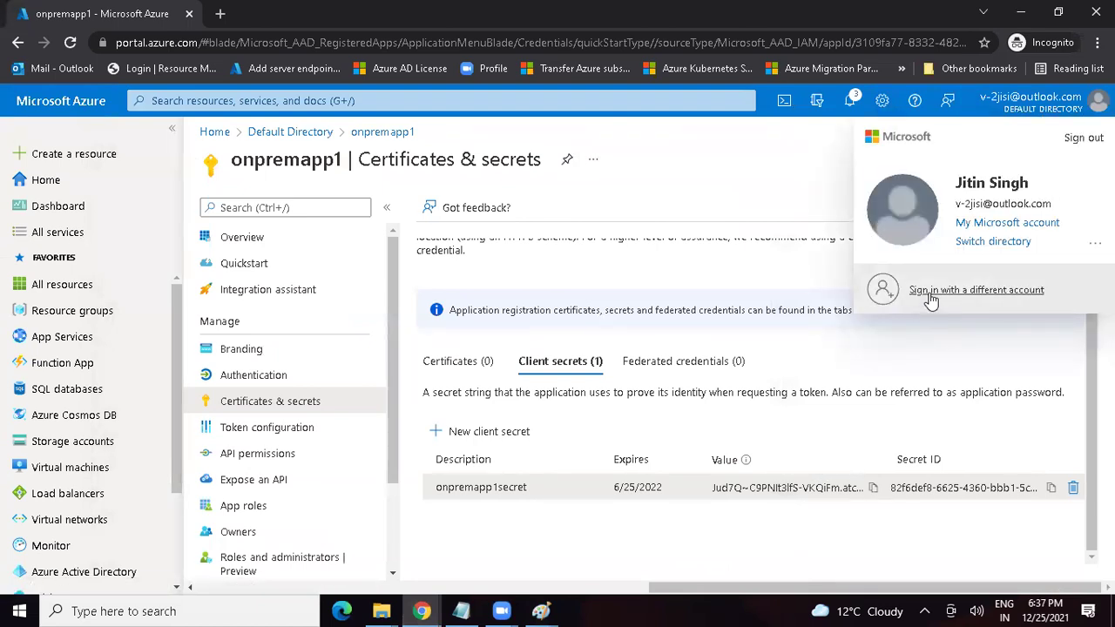
{"action": "left_click", "coordinate": [880, 290]}
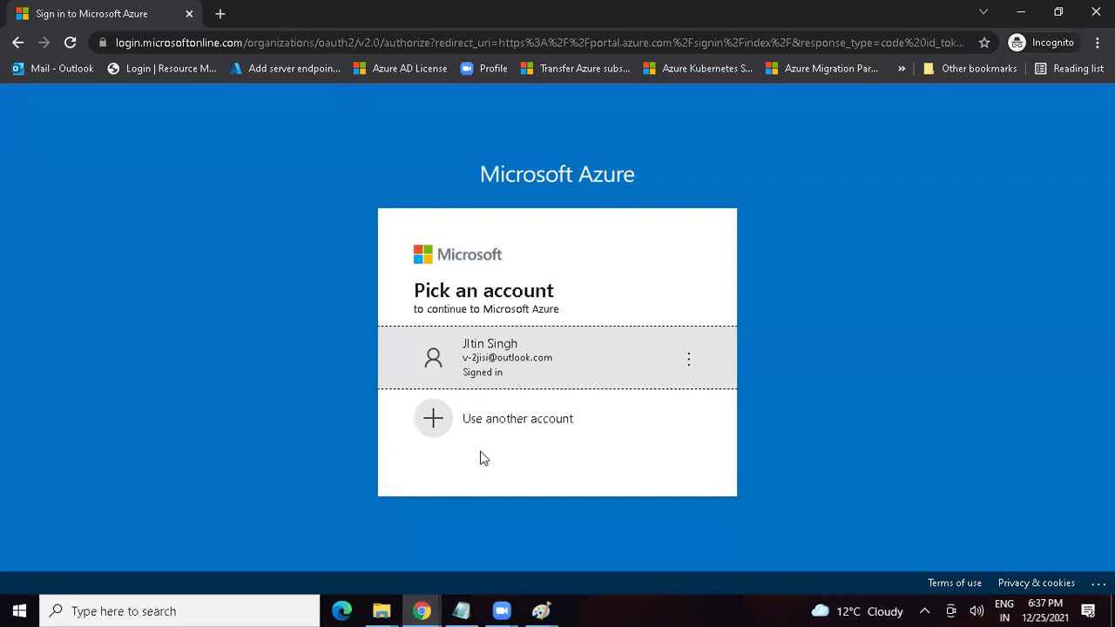
{"action": "left_click", "coordinate": [503, 429]}
Sign in with the Microsoft account e-mail and password and stay signed in.
{"action": "left_click", "coordinate": [497, 293]}
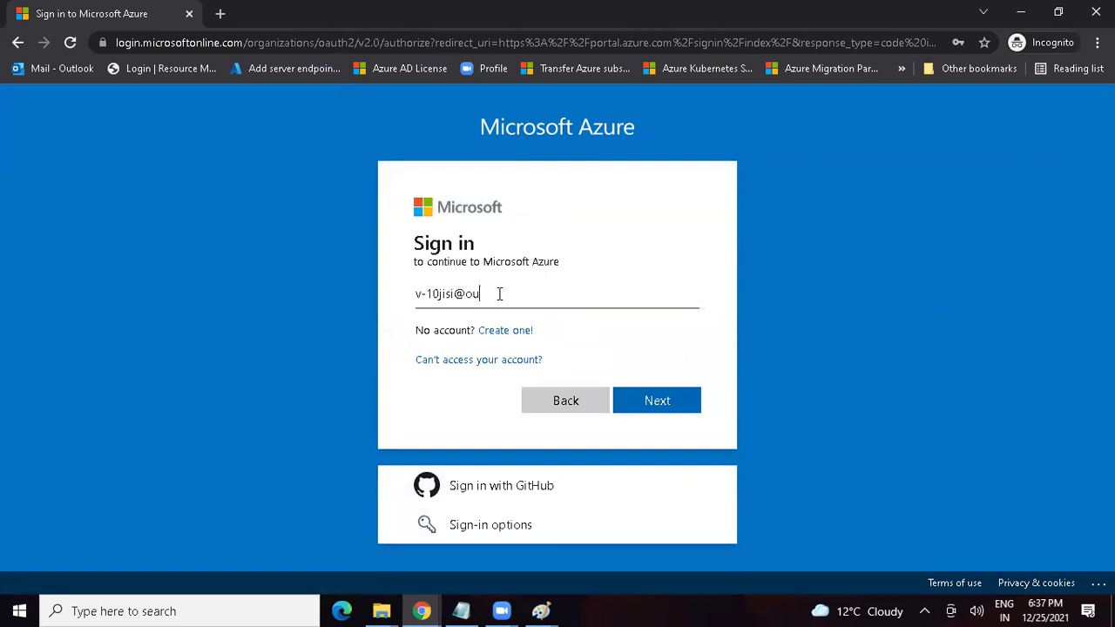
{"action": "key", "text": "Return"}
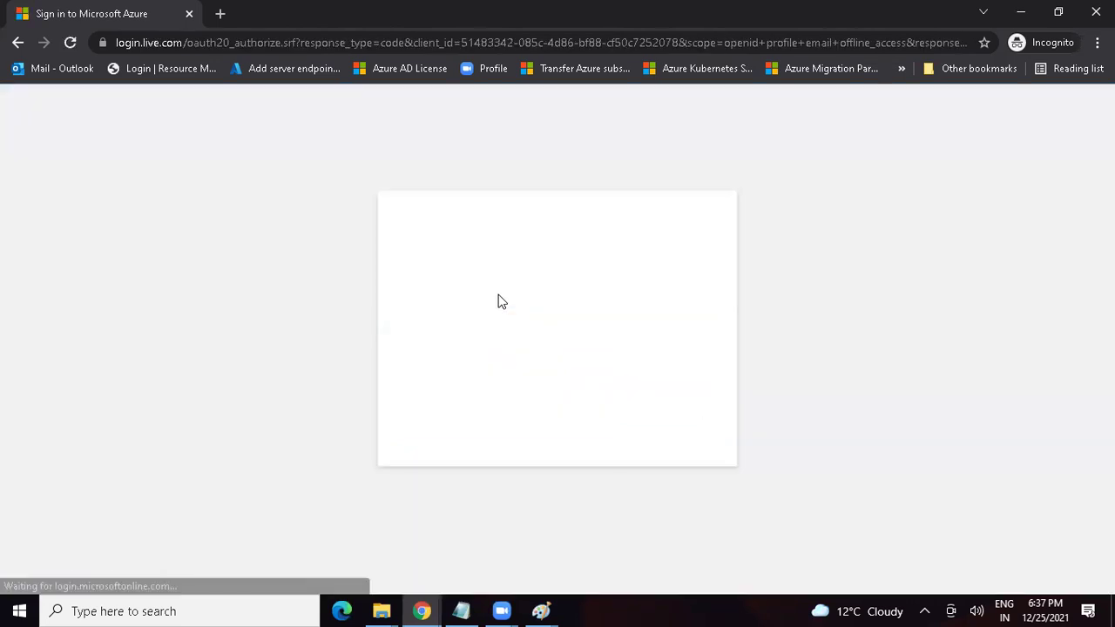
{"action": "type", "text": "********"}
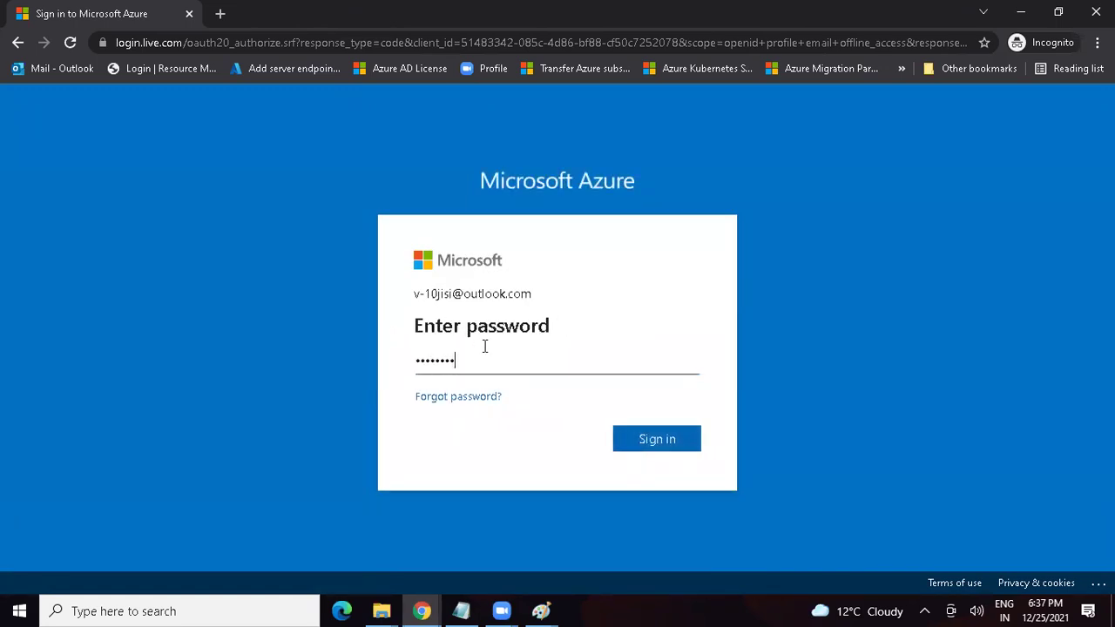
{"action": "key", "text": "Return"}
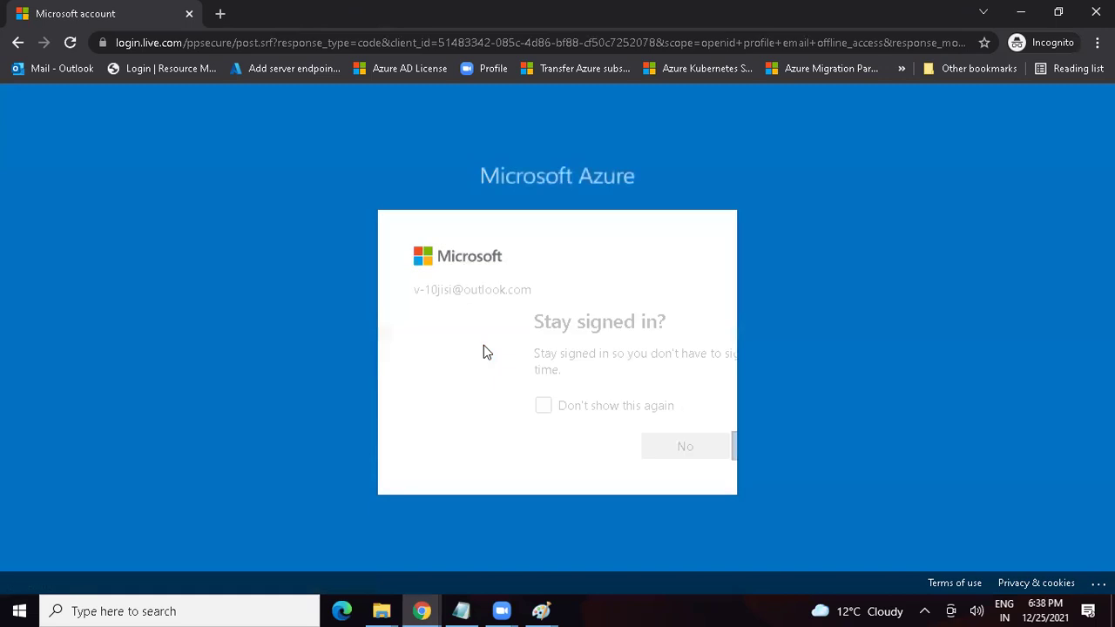
{"action": "key", "text": "Return"}
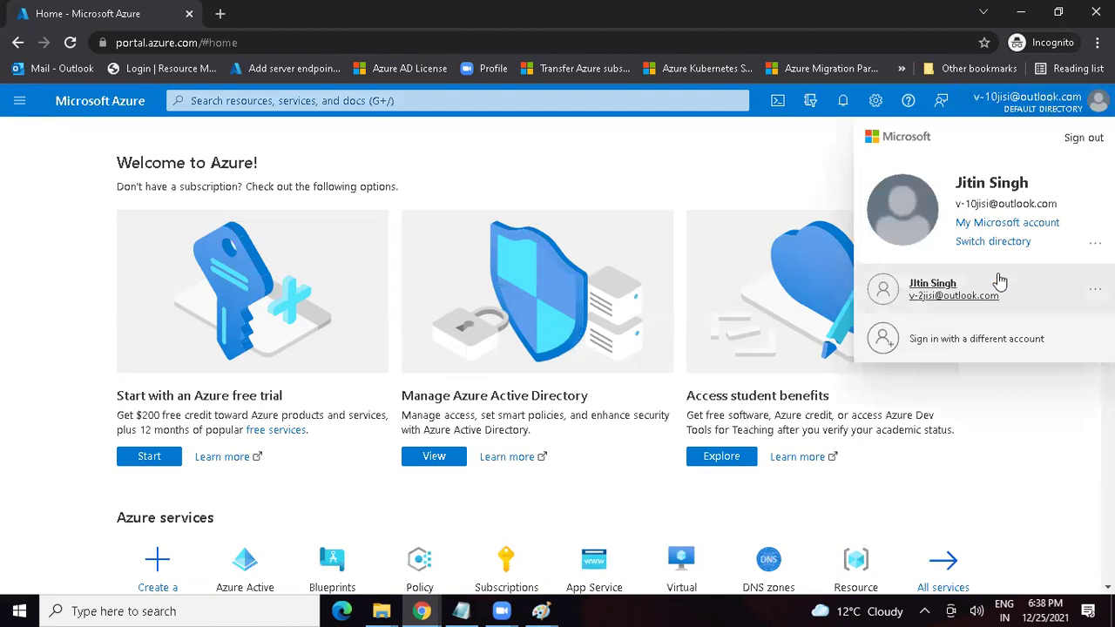
Switch to the training directory and request a text-message verification code to the phone.
{"action": "left_click", "coordinate": [979, 247]}
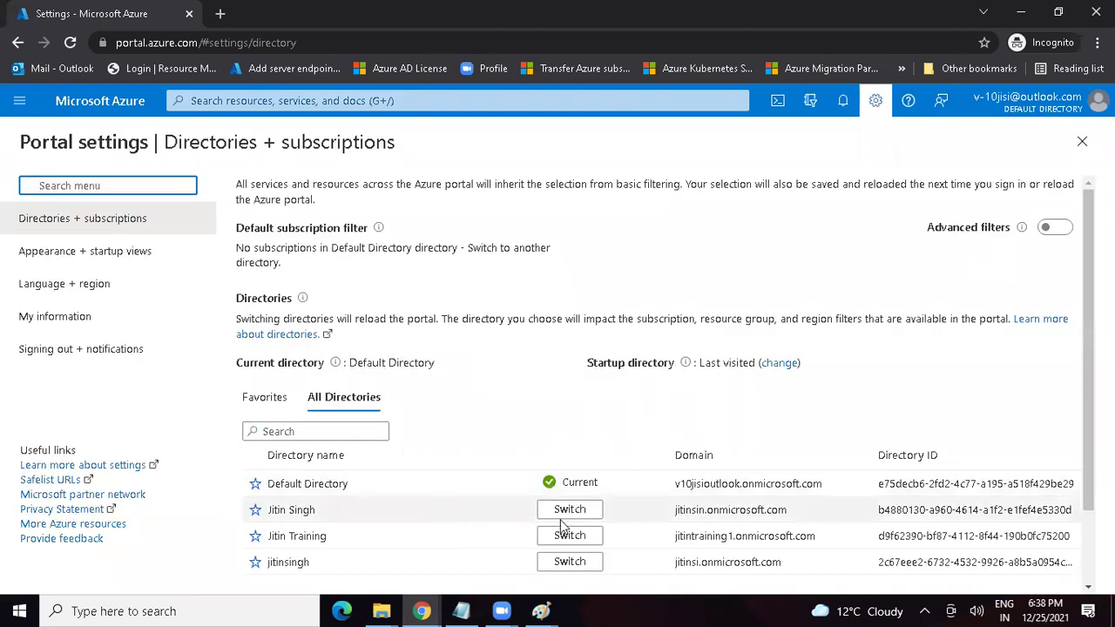
{"action": "left_click", "coordinate": [571, 535]}
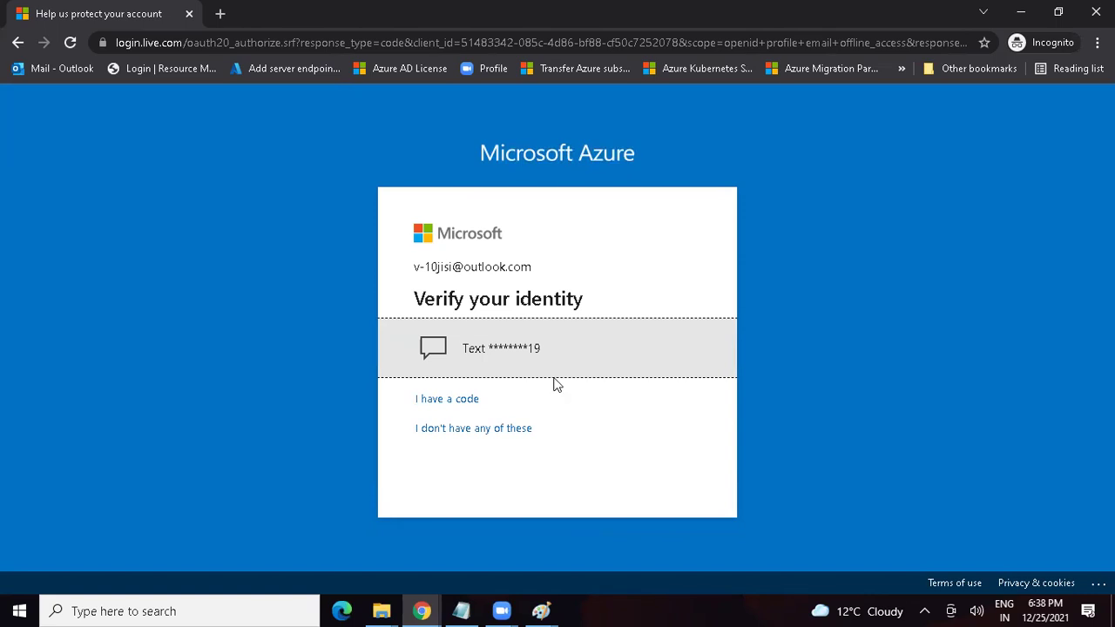
{"action": "left_click", "coordinate": [538, 352]}
{"action": "key", "text": "Return"}
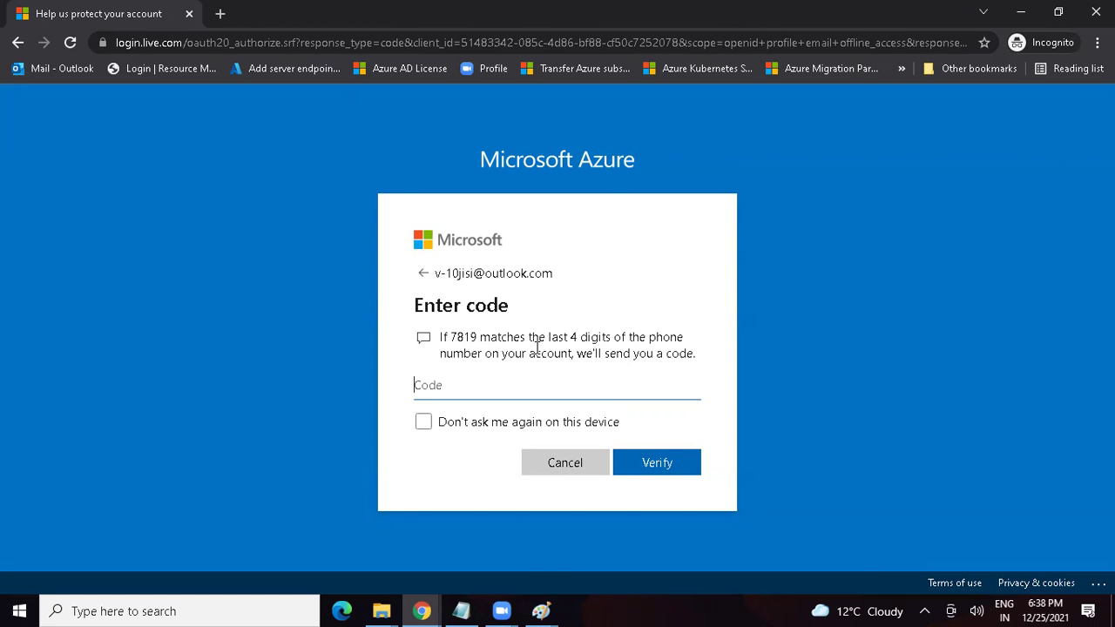
Enter the texted verification code and submit it.
{"action": "key", "text": "BackSpace"}
{"action": "key", "text": "BackSpace"}
{"action": "key", "text": "BackSpace"}
{"action": "key", "text": "Return"}
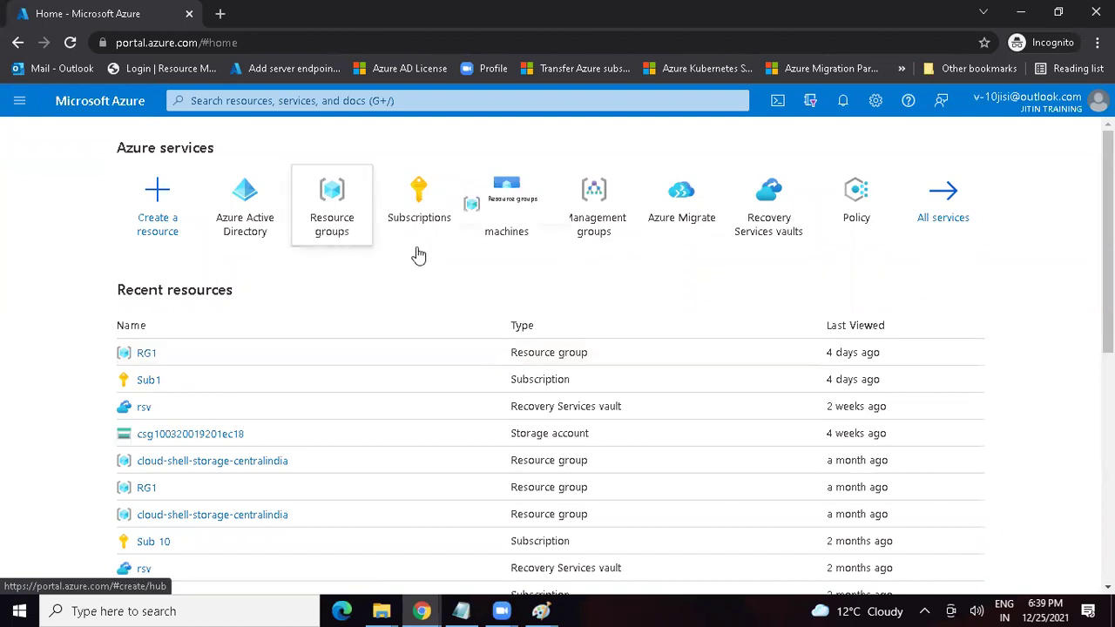
Open Azure Active Directory and its Users list in the training directory.
{"action": "mouse_move", "coordinate": [335, 253]}
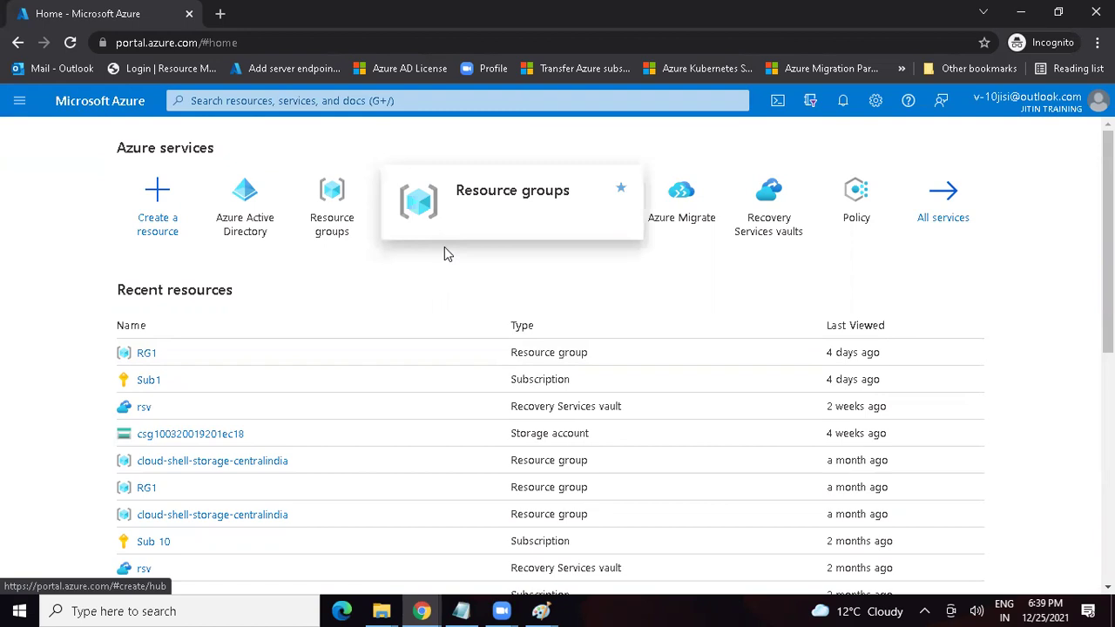
{"action": "left_click", "coordinate": [231, 215]}
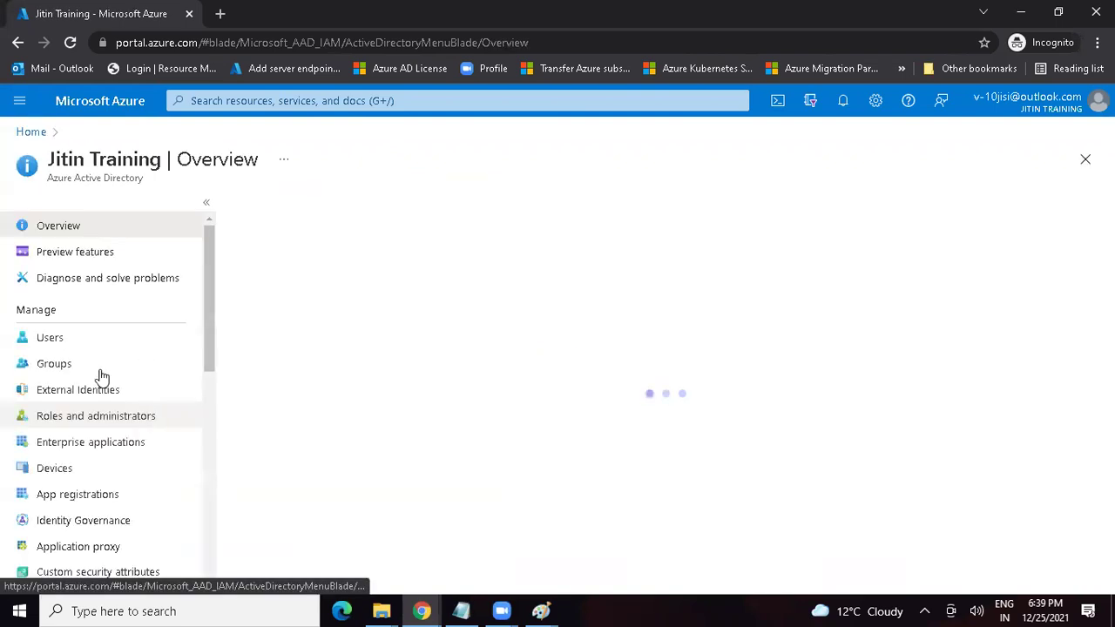
{"action": "left_click", "coordinate": [54, 342]}
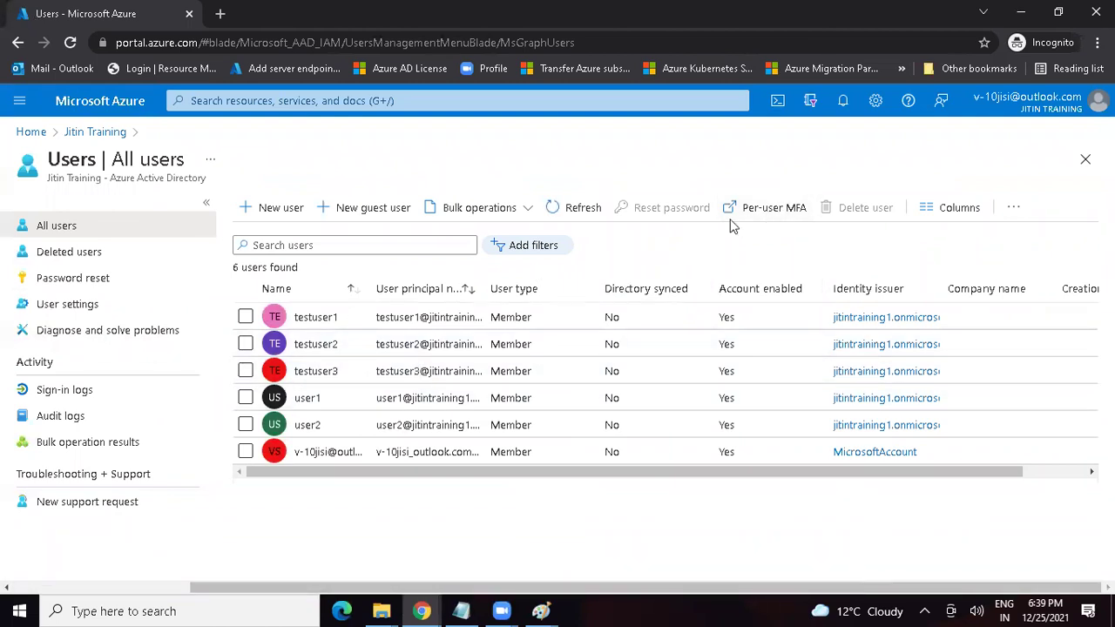
Launch Per-user MFA management from the All users toolbar into a new tab.
{"action": "left_click", "coordinate": [771, 213]}
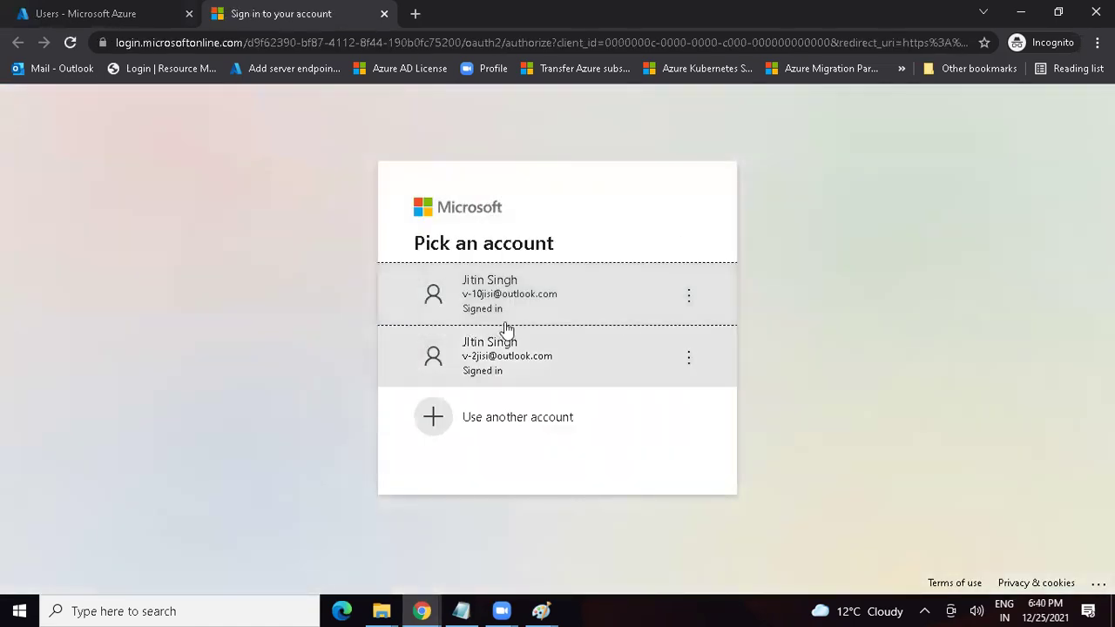
Continue with the signed-in account and select testuser1 and testuser2 in the MFA user list.
{"action": "left_click", "coordinate": [521, 310]}
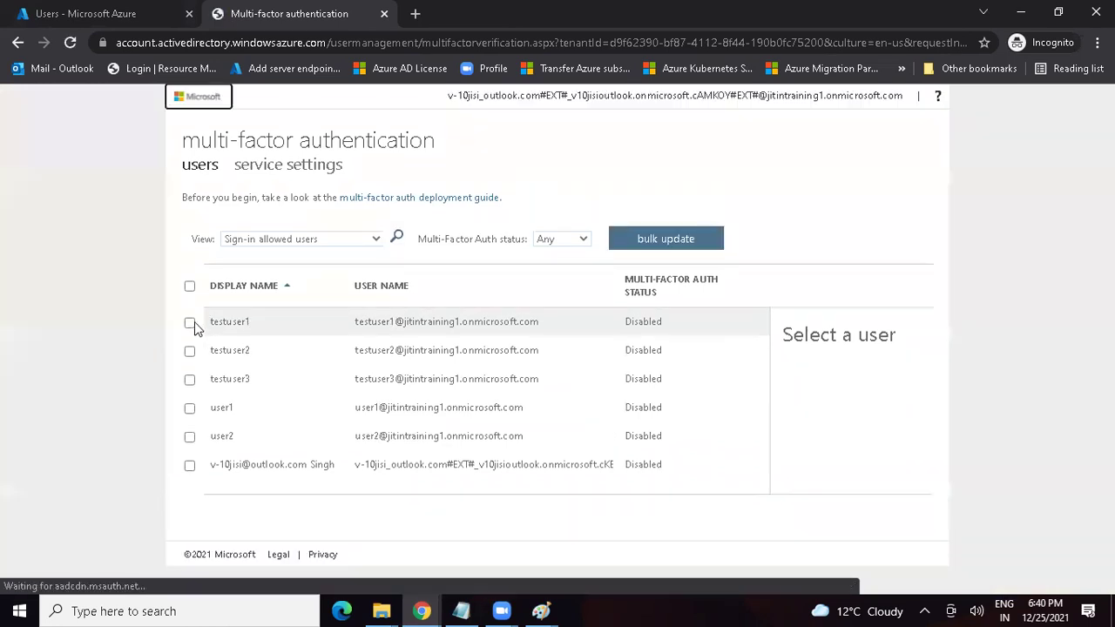
{"action": "left_click", "coordinate": [191, 322]}
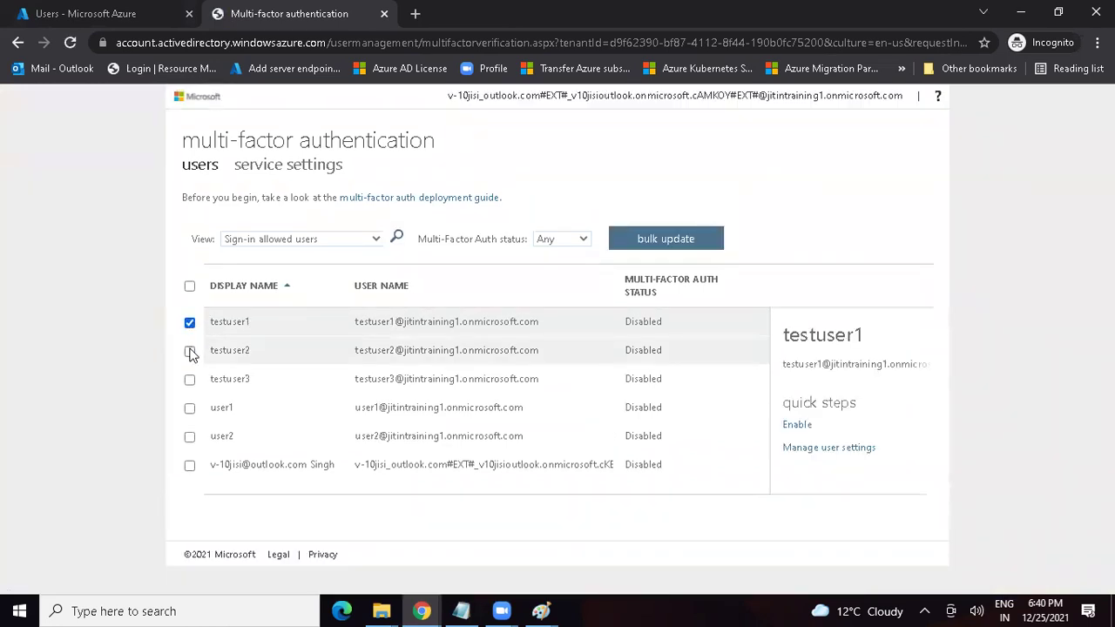
{"action": "left_click", "coordinate": [191, 350]}
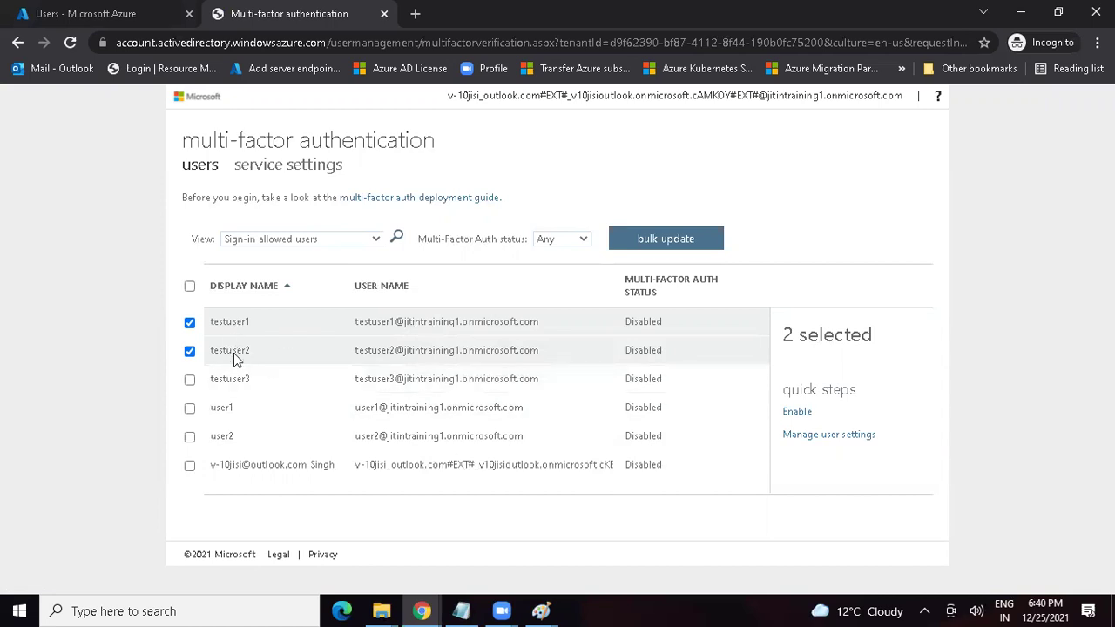
Review the verification options in MFA service settings, then return to the Azure Users tab.
{"action": "left_click", "coordinate": [300, 170]}
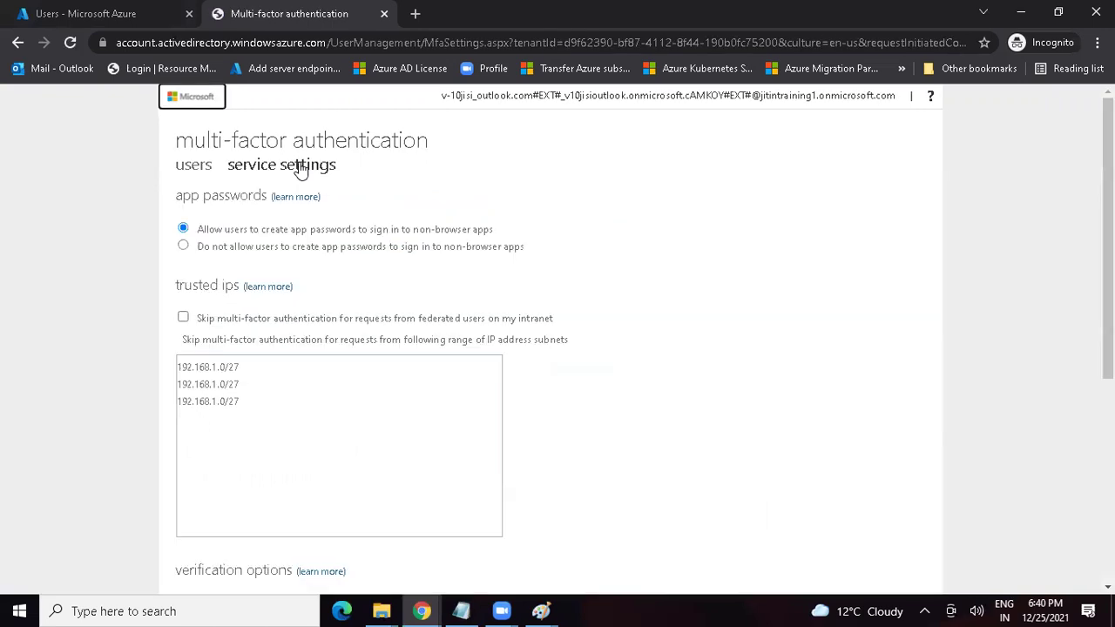
{"action": "scroll", "coordinate": [1107, 261], "scroll_direction": "down", "scroll_amount": 5}
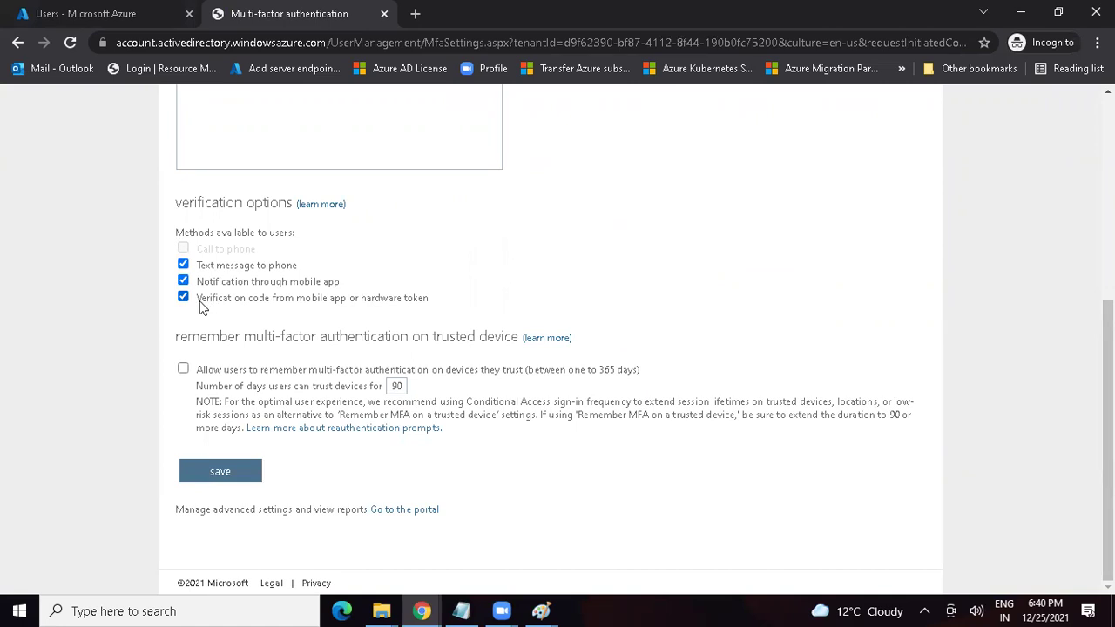
{"action": "left_click_drag", "start_coordinate": [198, 301], "coordinate": [474, 304]}
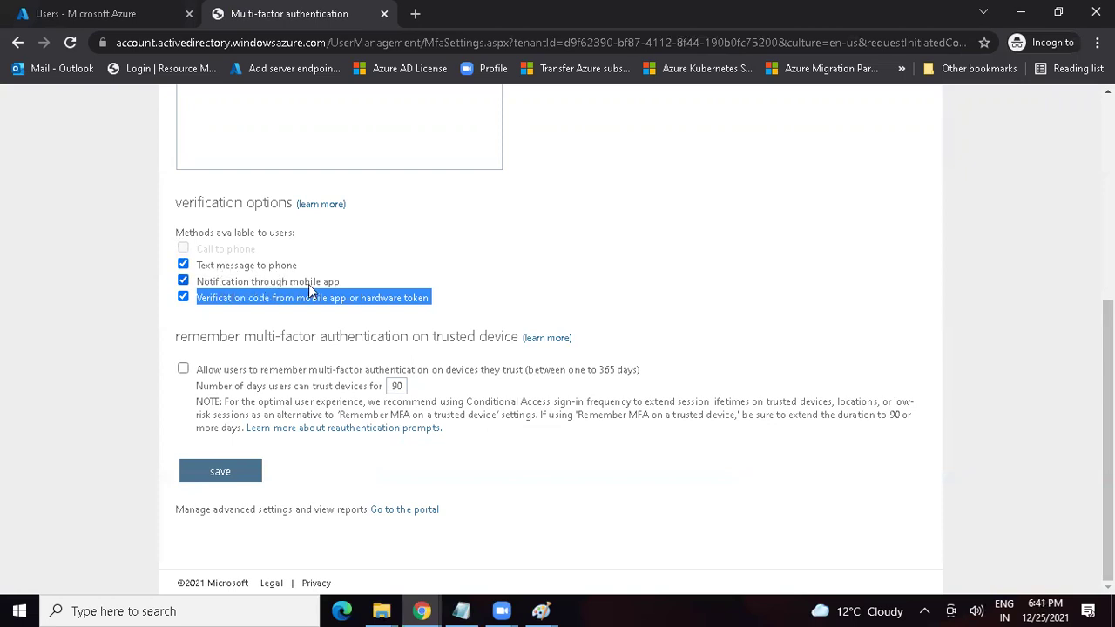
{"action": "left_click", "coordinate": [237, 317]}
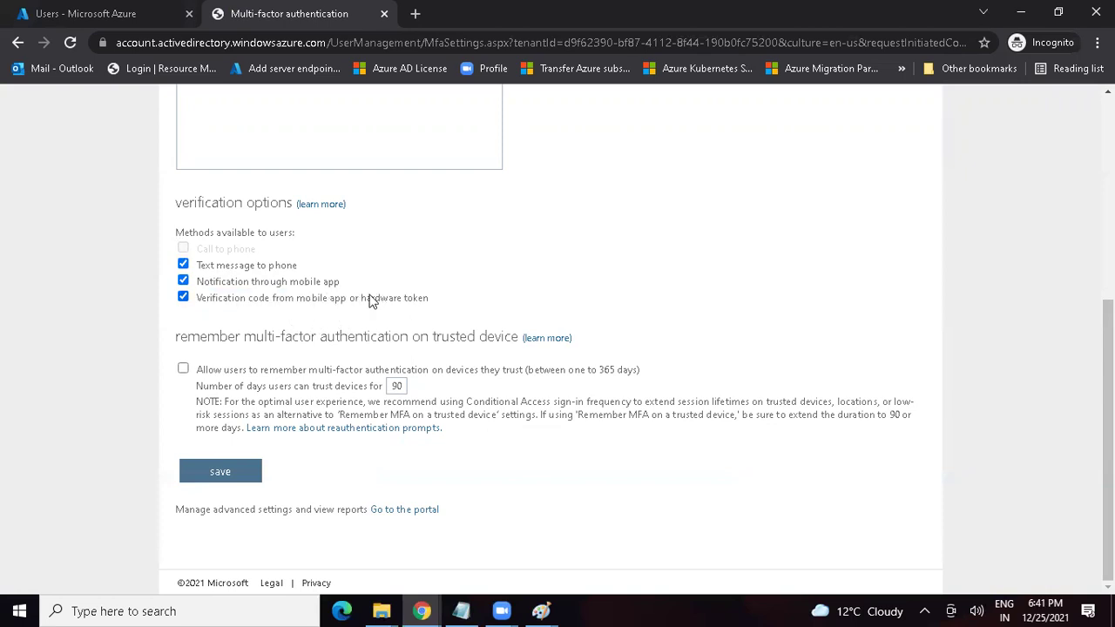
{"action": "left_click_drag", "start_coordinate": [1108, 440], "coordinate": [1108, 236]}
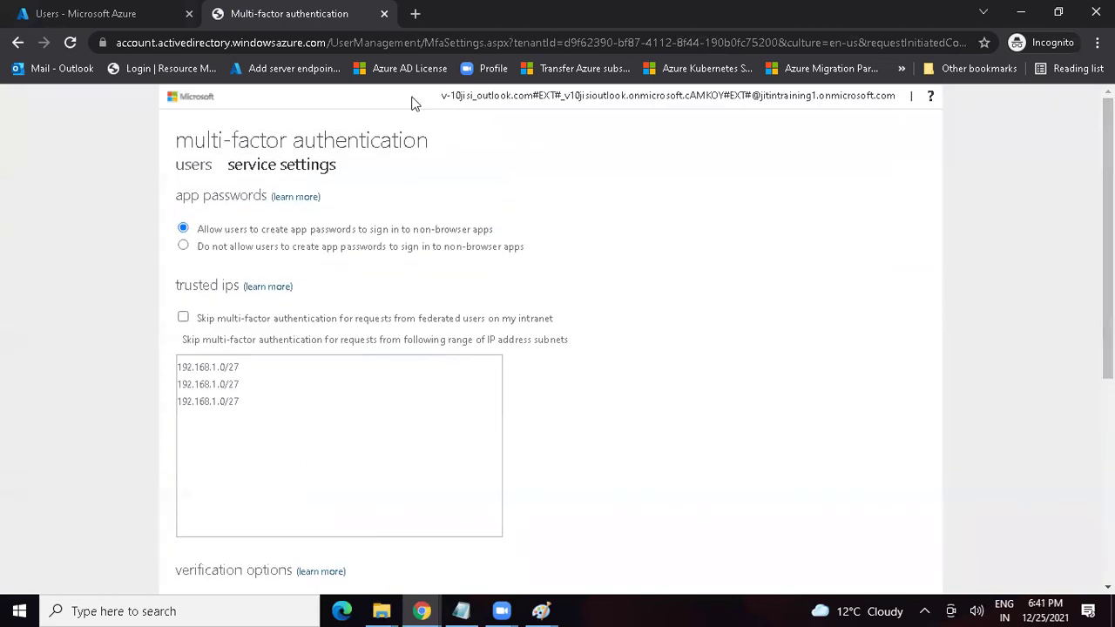
{"action": "left_click", "coordinate": [64, 15]}
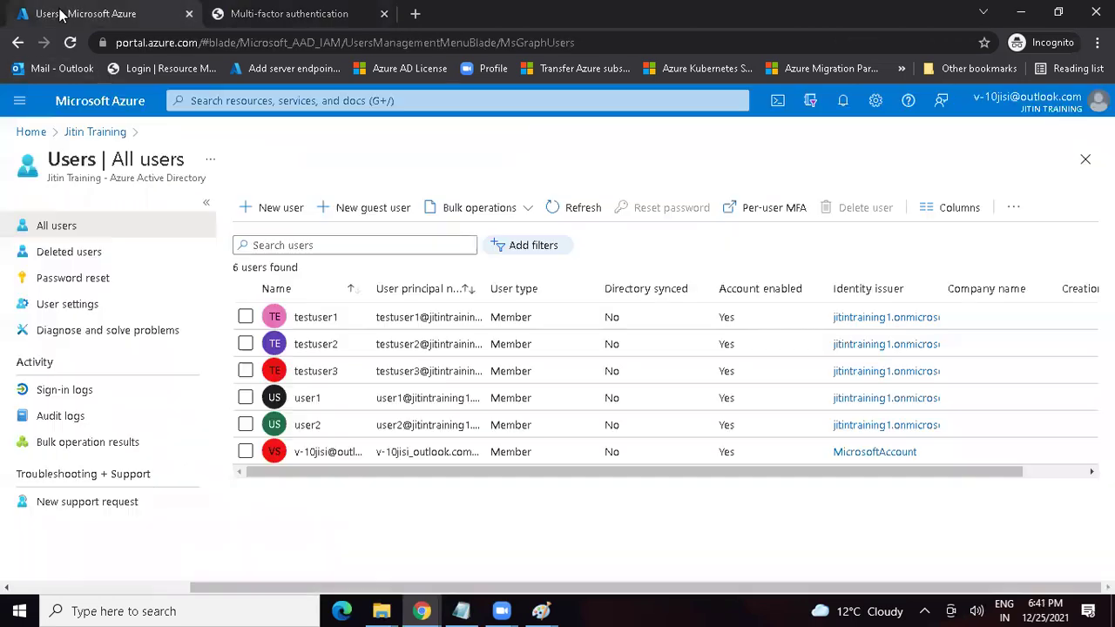
Go from the directory overview through Security to the MFA Getting started page.
{"action": "left_click", "coordinate": [98, 133]}
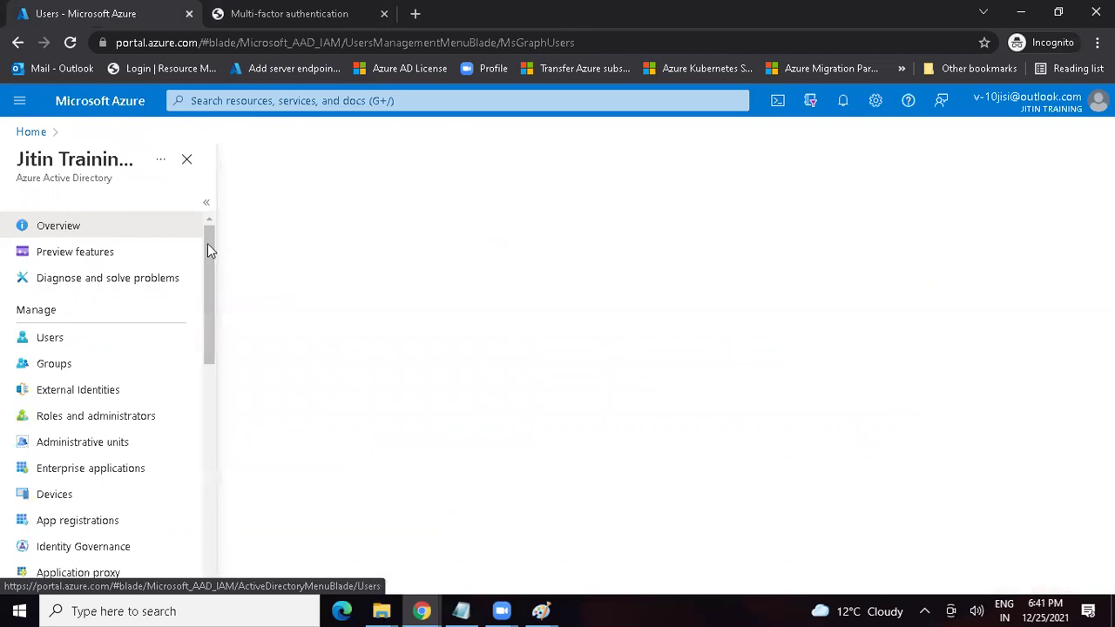
{"action": "scroll", "coordinate": [208, 337], "scroll_direction": "down", "scroll_amount": 4}
{"action": "left_click", "coordinate": [50, 437]}
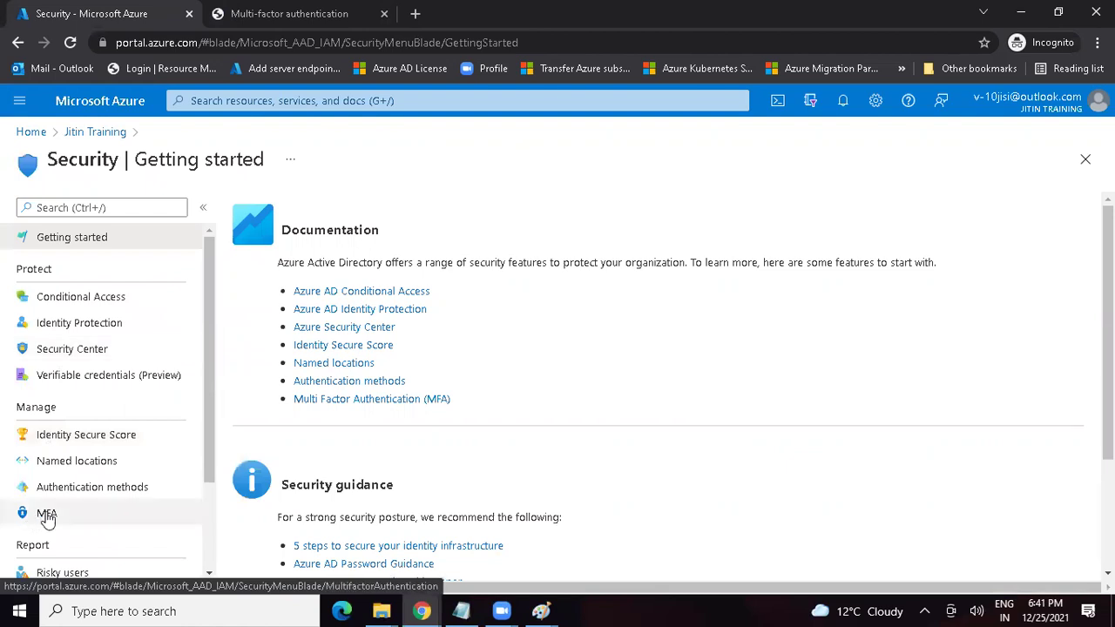
{"action": "left_click", "coordinate": [52, 520]}
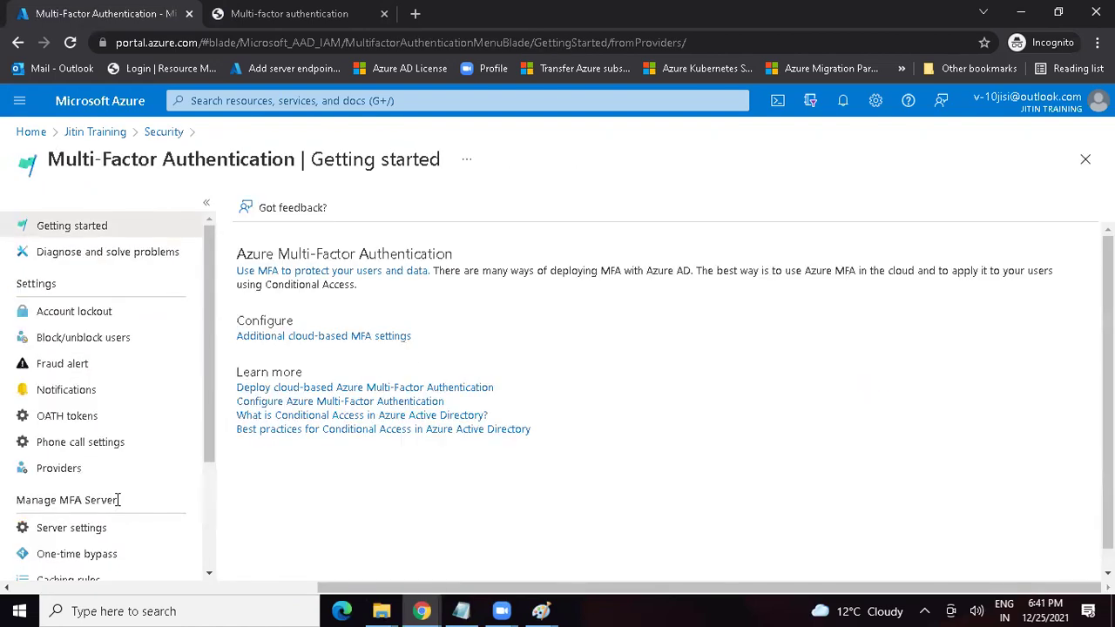
Enter account lockout values: 3 MFA denials, 20-minute counter reset, 60-minute automatic unblock.
{"action": "left_click", "coordinate": [96, 320]}
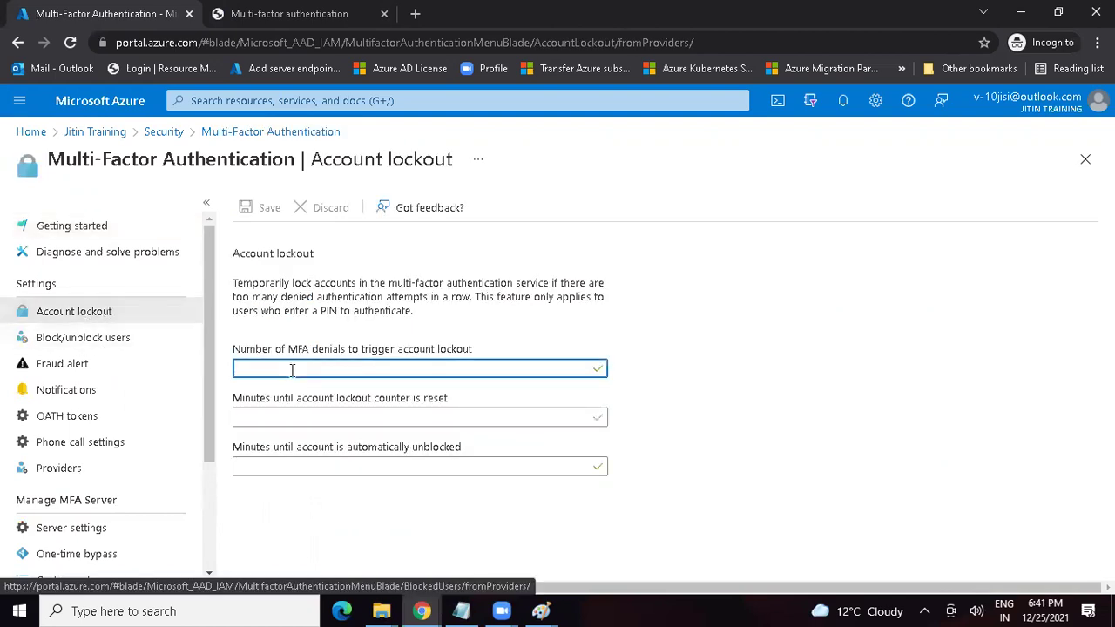
{"action": "left_click", "coordinate": [403, 366]}
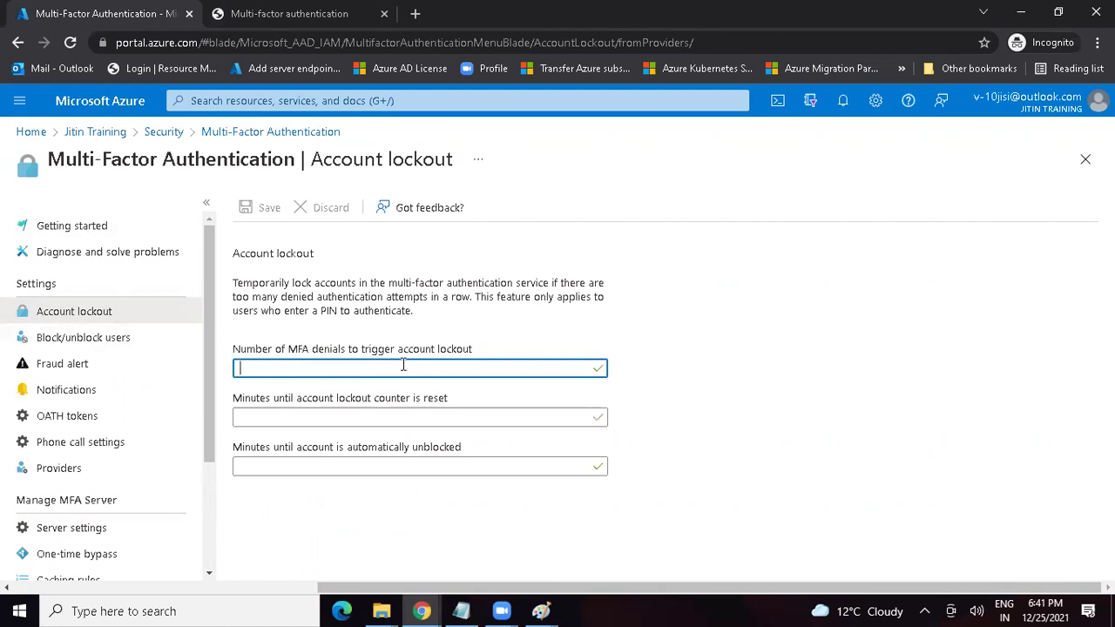
{"action": "type", "text": "3"}
{"action": "key", "text": "Tab"}
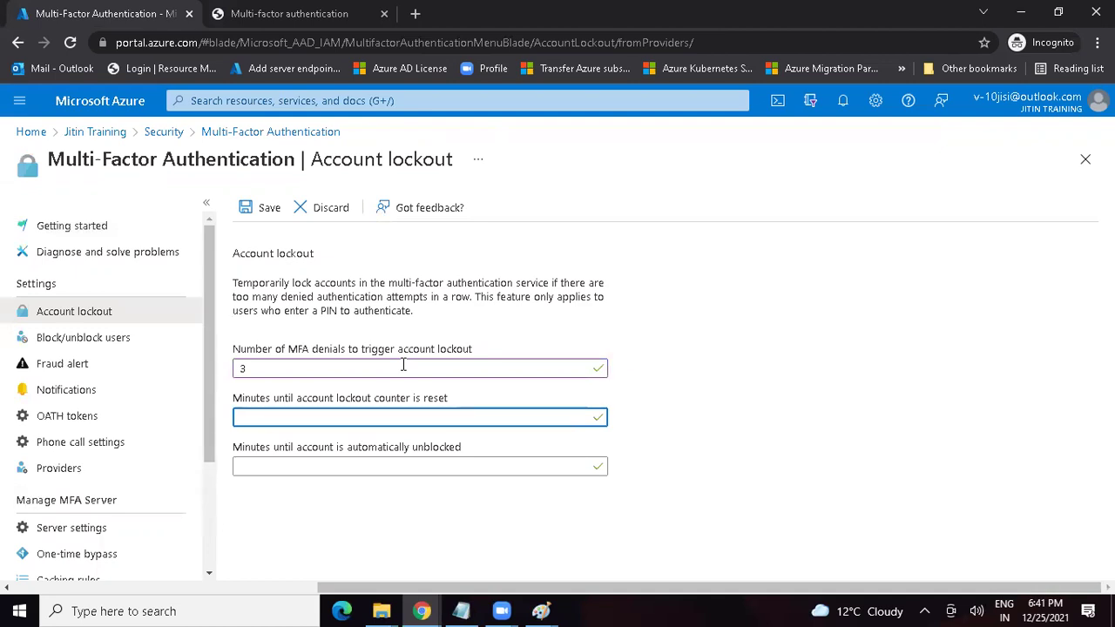
{"action": "type", "text": "20"}
{"action": "key", "text": "Tab"}
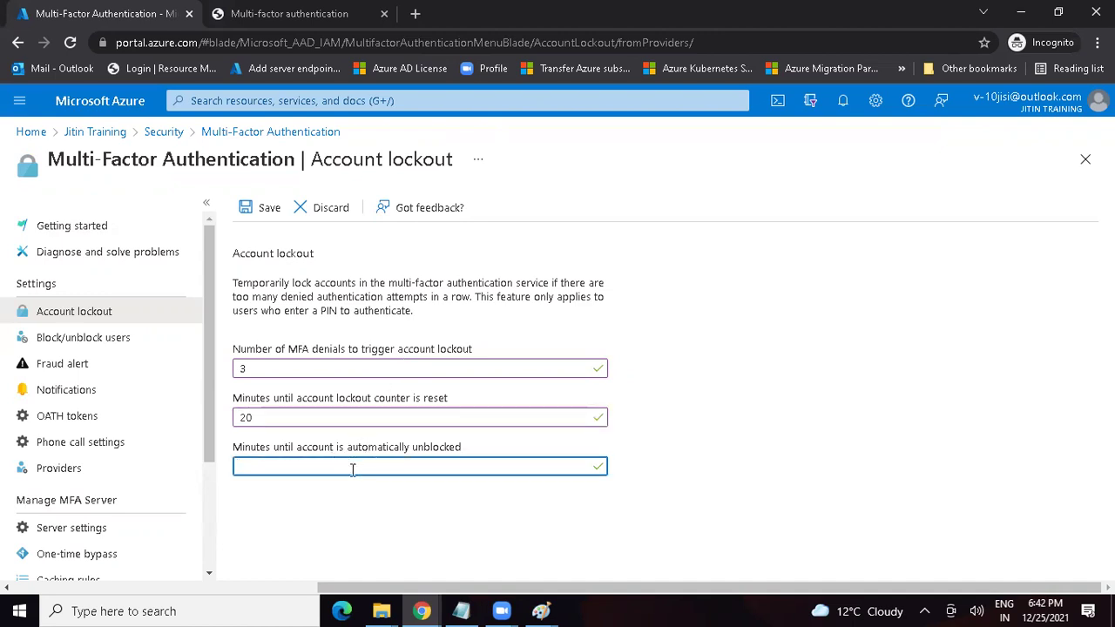
{"action": "type", "text": "60"}
{"action": "left_click", "coordinate": [90, 341]}
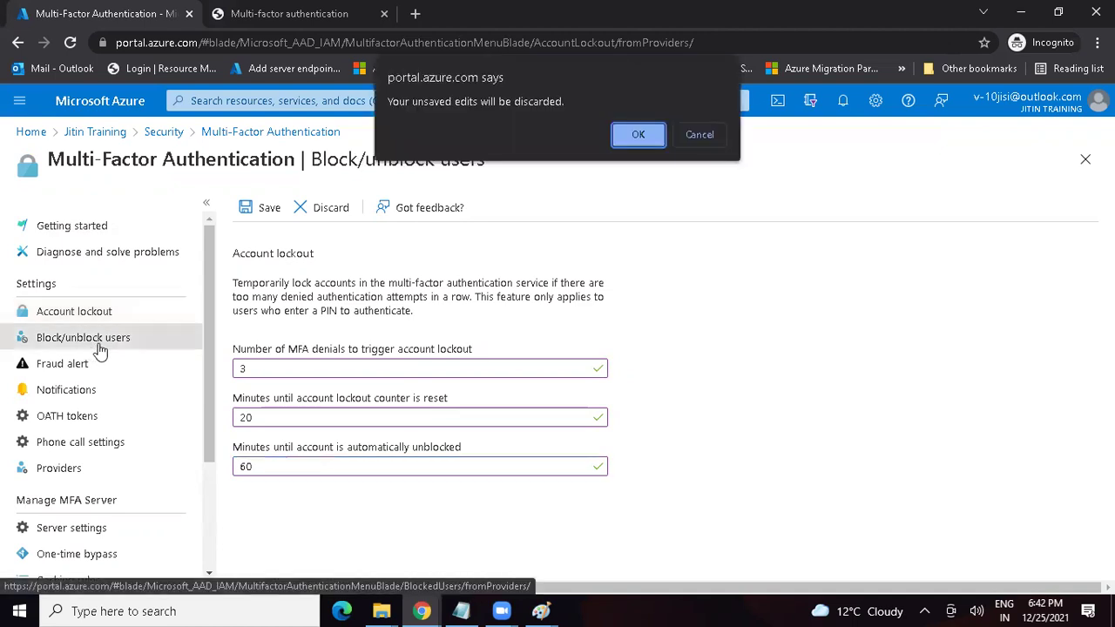
Discard the unsaved lockout values and read the empty Block/unblock users page's description.
{"action": "left_click", "coordinate": [625, 135]}
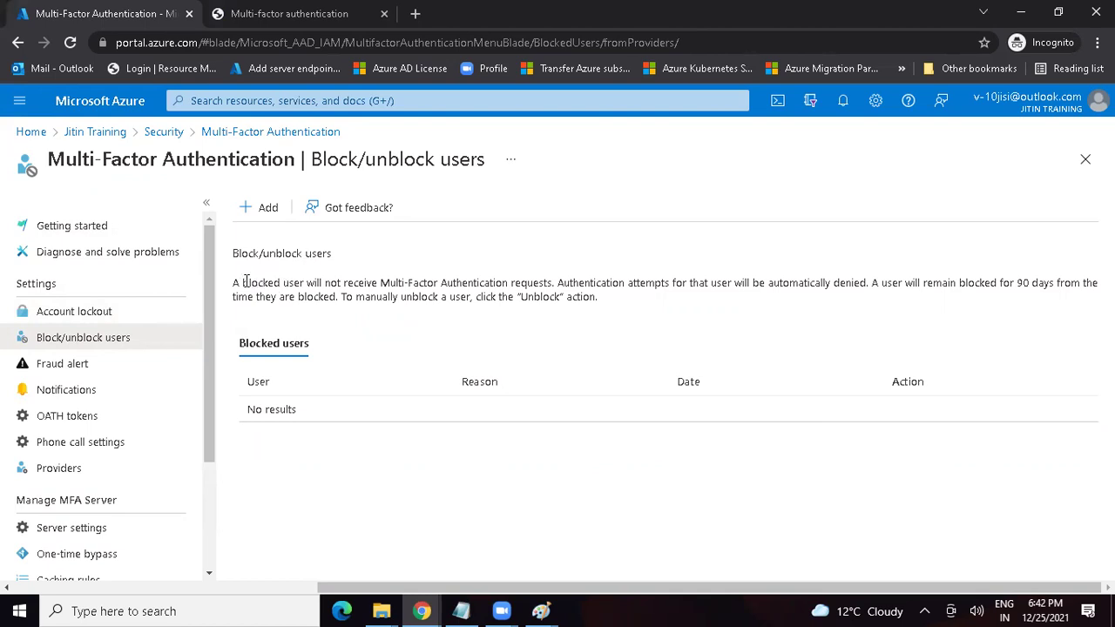
{"action": "left_click_drag", "start_coordinate": [232, 283], "coordinate": [773, 283]}
{"action": "left_click_drag", "start_coordinate": [818, 282], "coordinate": [314, 345]}
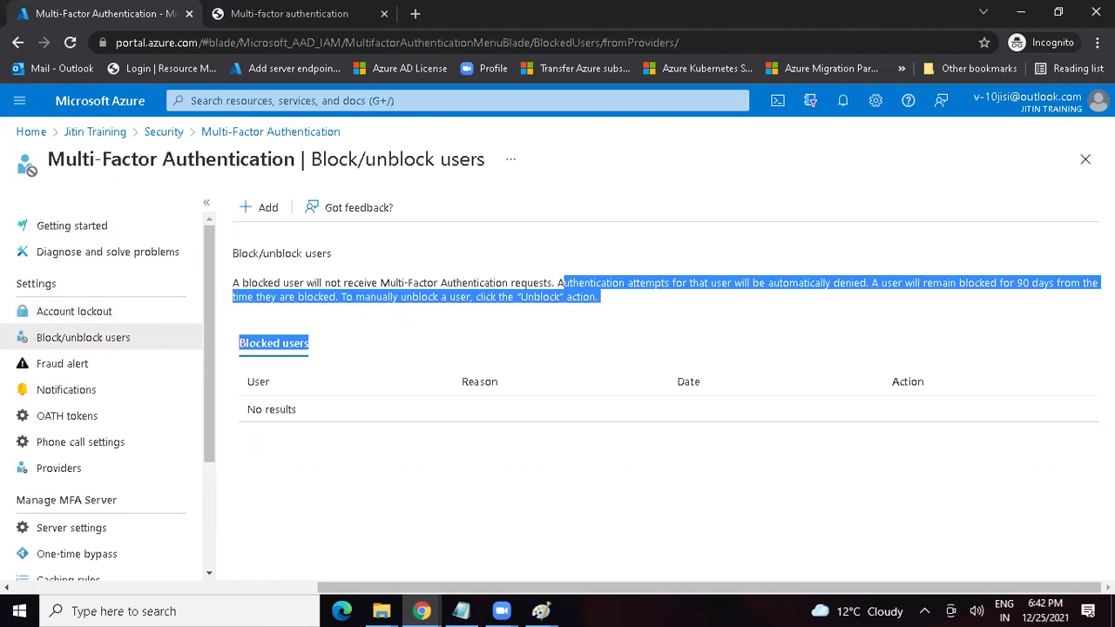
{"action": "left_click", "coordinate": [391, 312]}
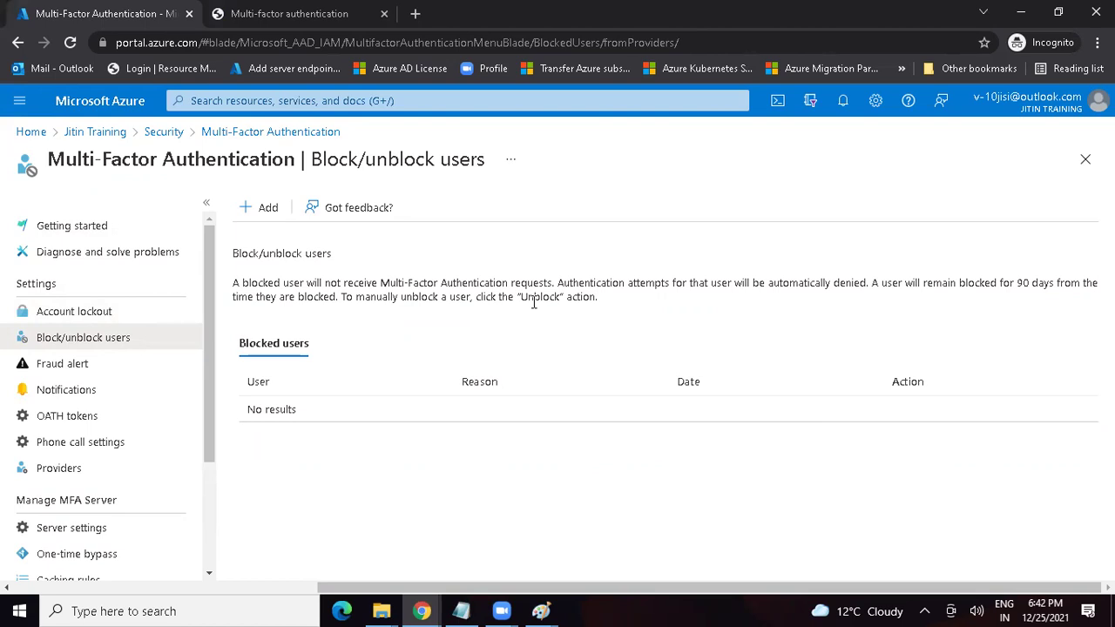
Block test user User1 from MFA with the reason 'na'.
{"action": "left_click", "coordinate": [257, 210]}
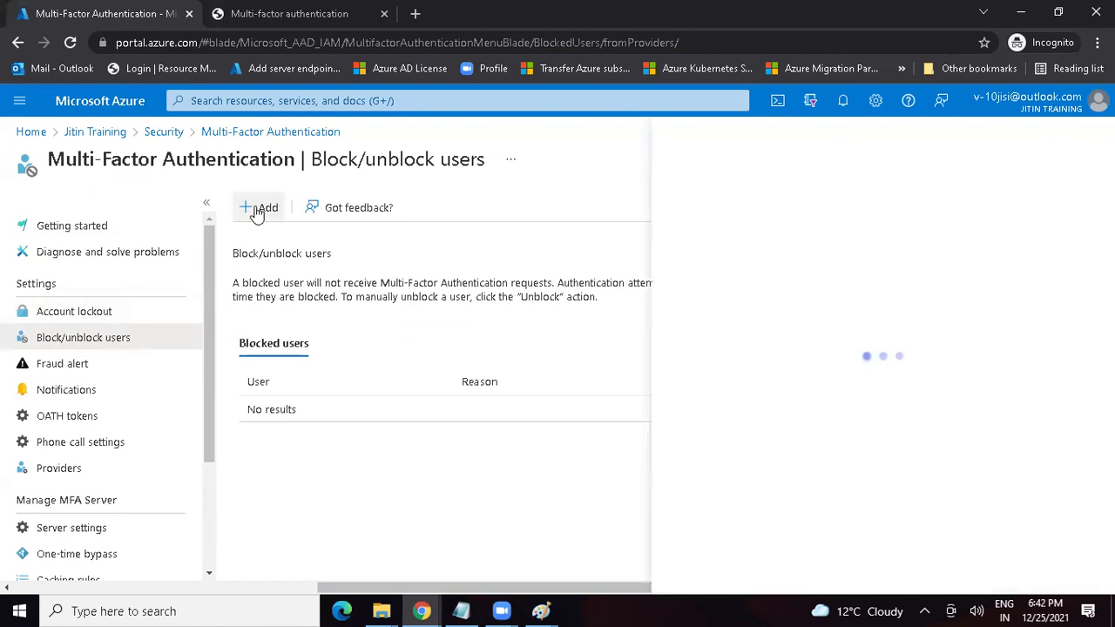
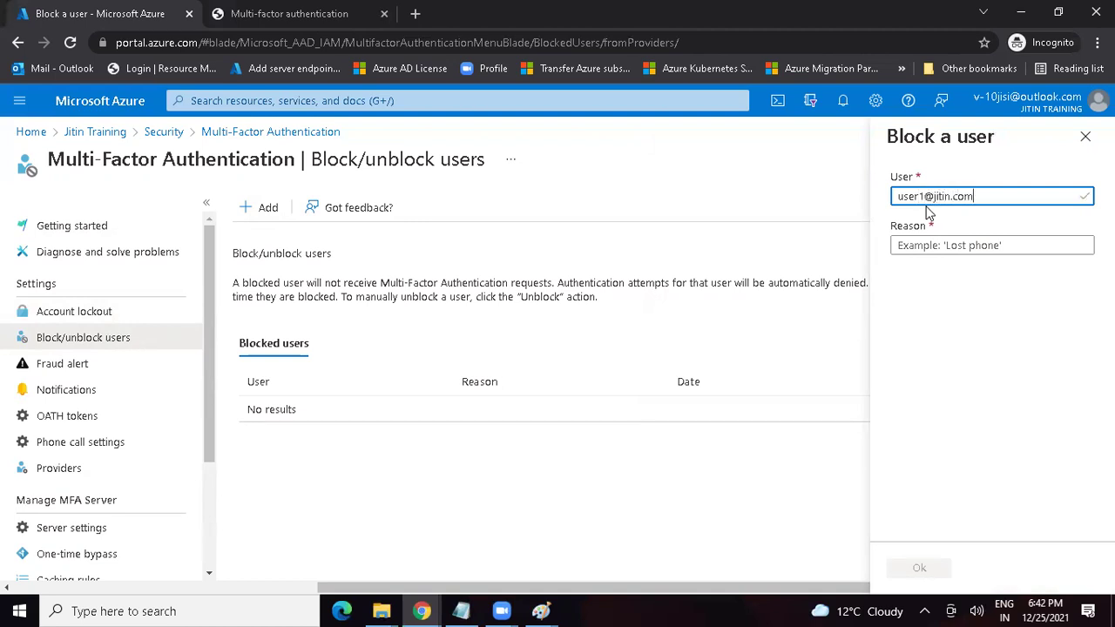
{"action": "key", "text": "Tab"}
{"action": "type", "text": "na"}
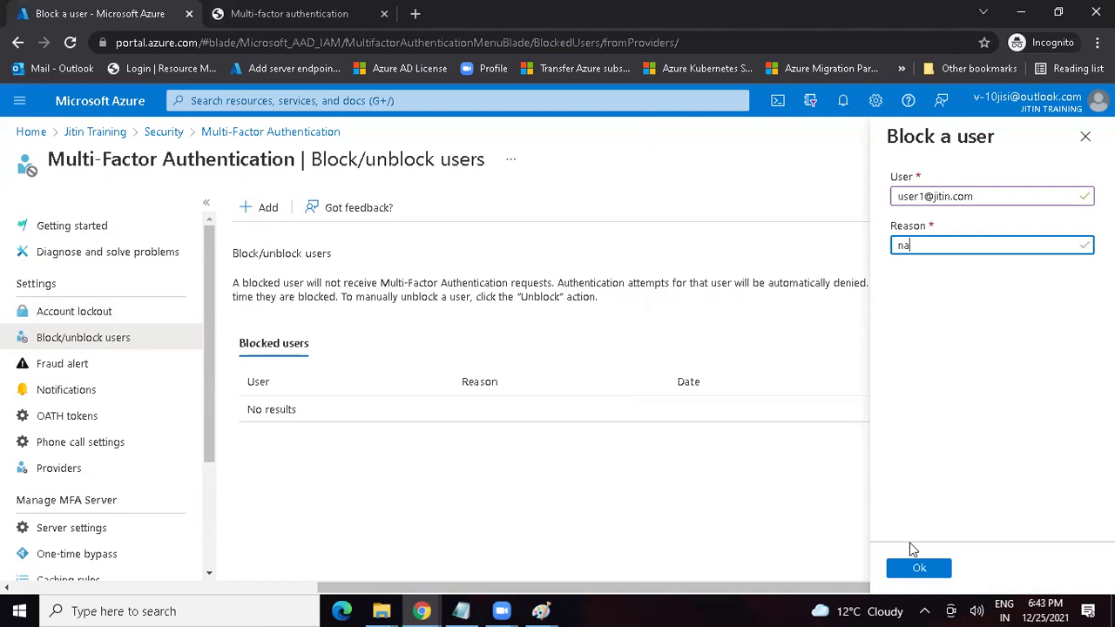
{"action": "left_click", "coordinate": [916, 568]}
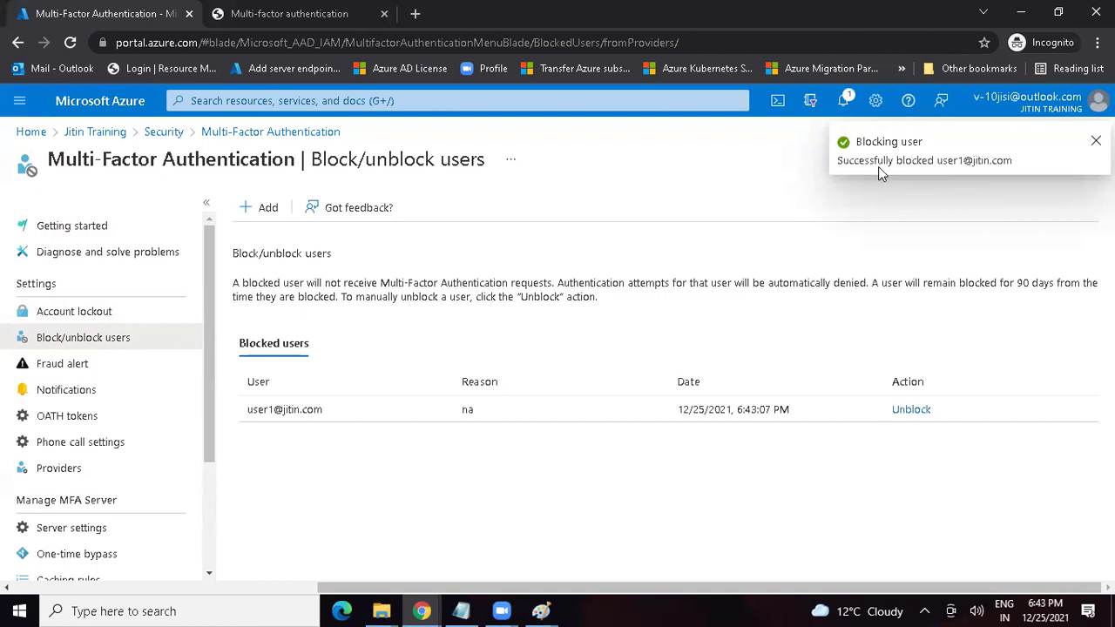
{"action": "left_click", "coordinate": [909, 411]}
Unblock User1 with the reason 'na', leaving the blocked users list empty.
{"action": "left_click", "coordinate": [919, 247]}
{"action": "left_click", "coordinate": [940, 197]}
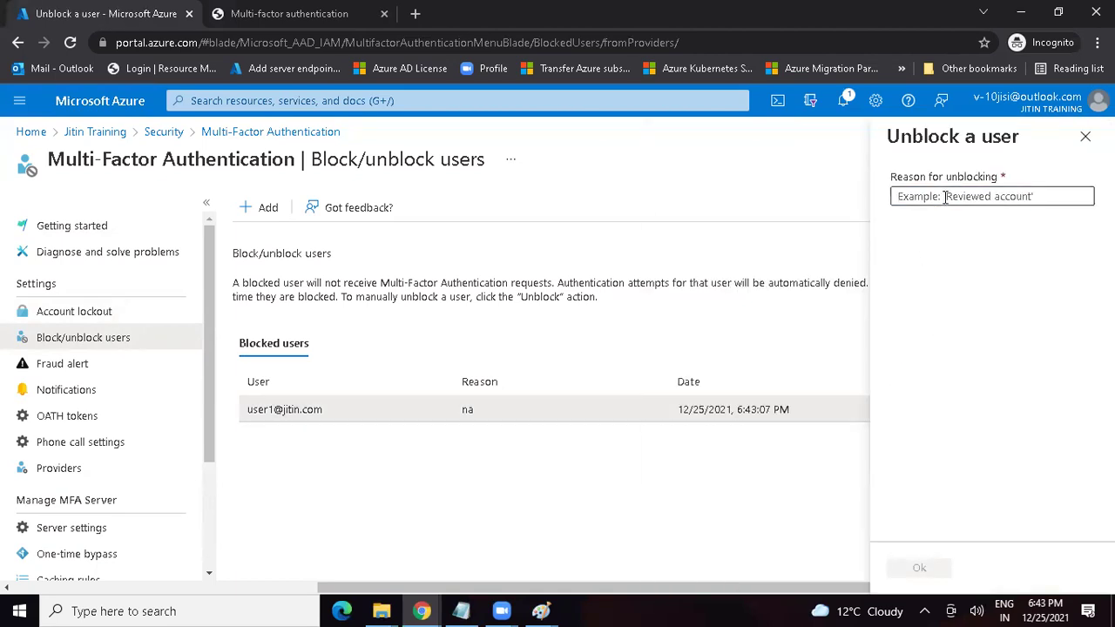
{"action": "type", "text": "na"}
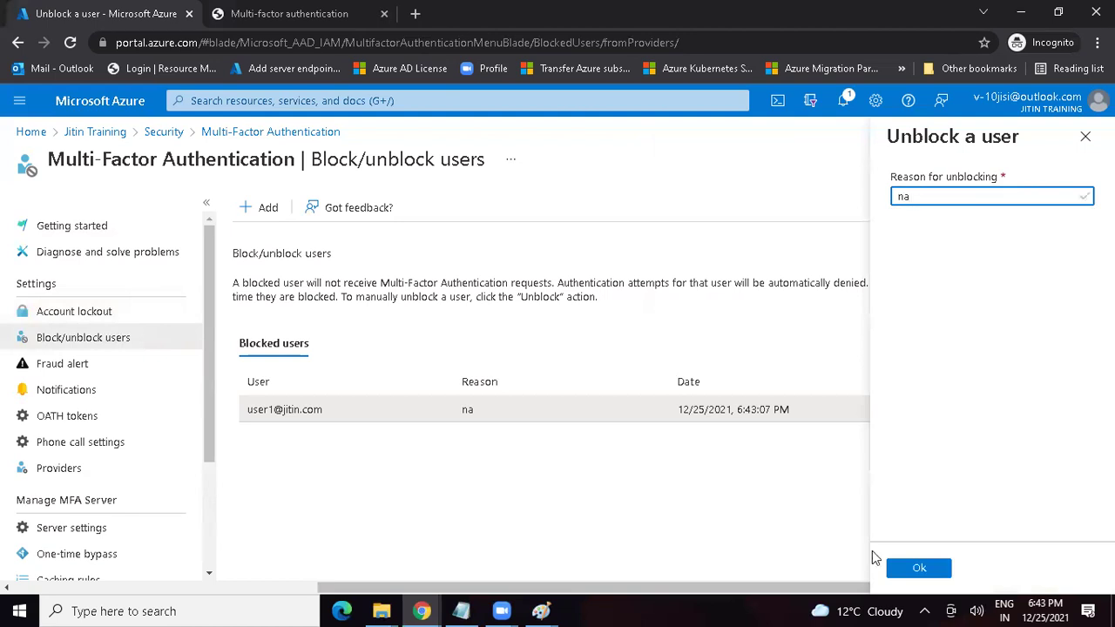
{"action": "left_click", "coordinate": [919, 568]}
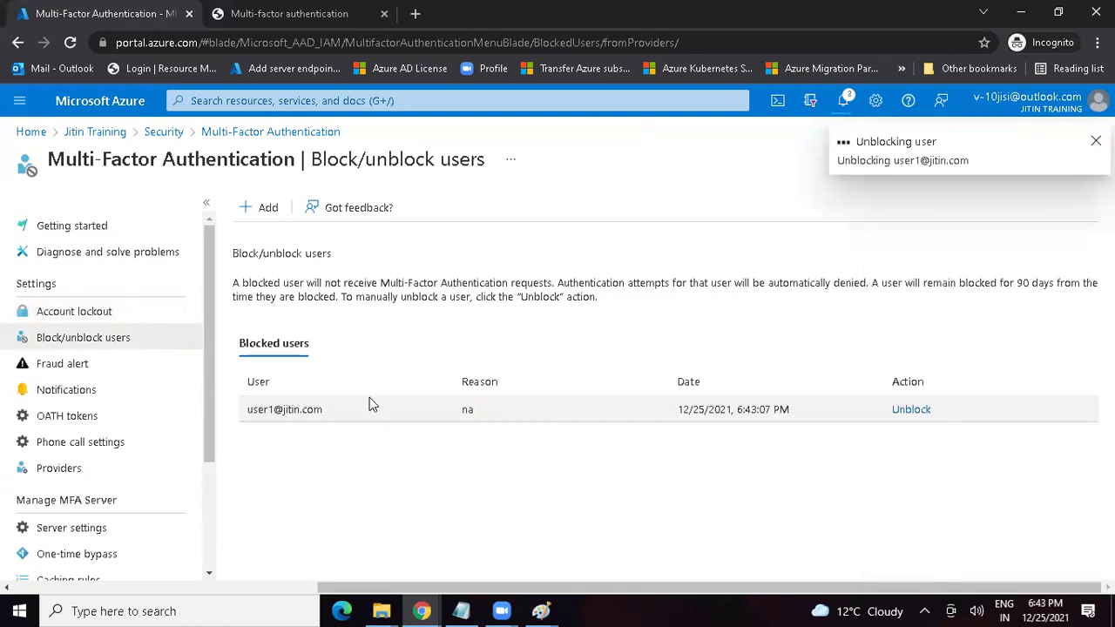
{"action": "left_click", "coordinate": [87, 366]}
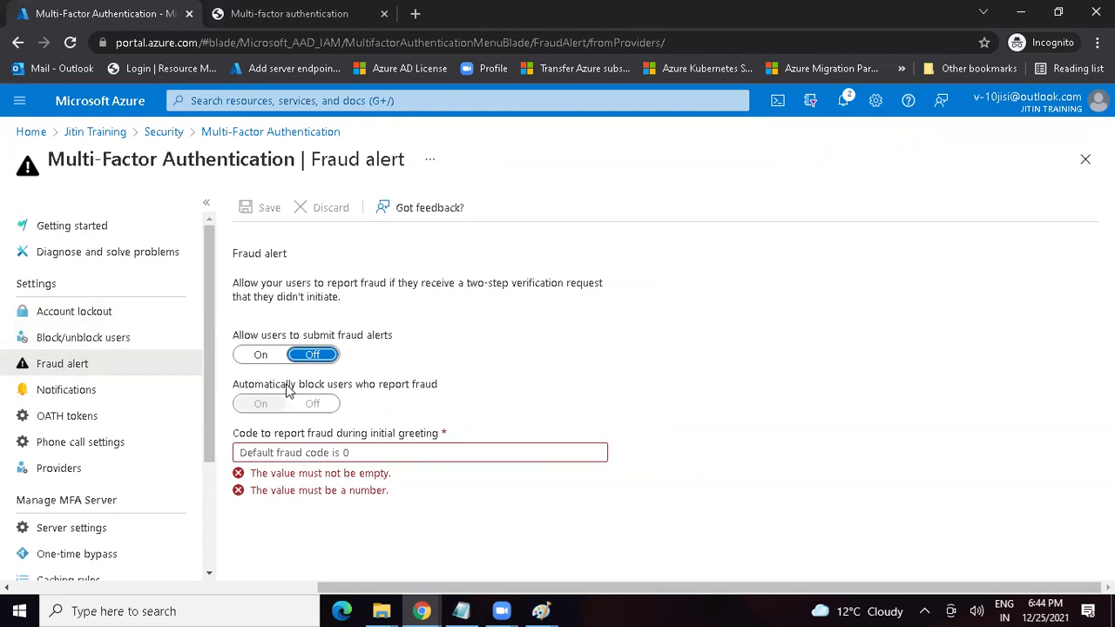
Turn on fraud alert submission with automatic blocking and set the fraud report code to 0.
{"action": "left_click", "coordinate": [259, 356]}
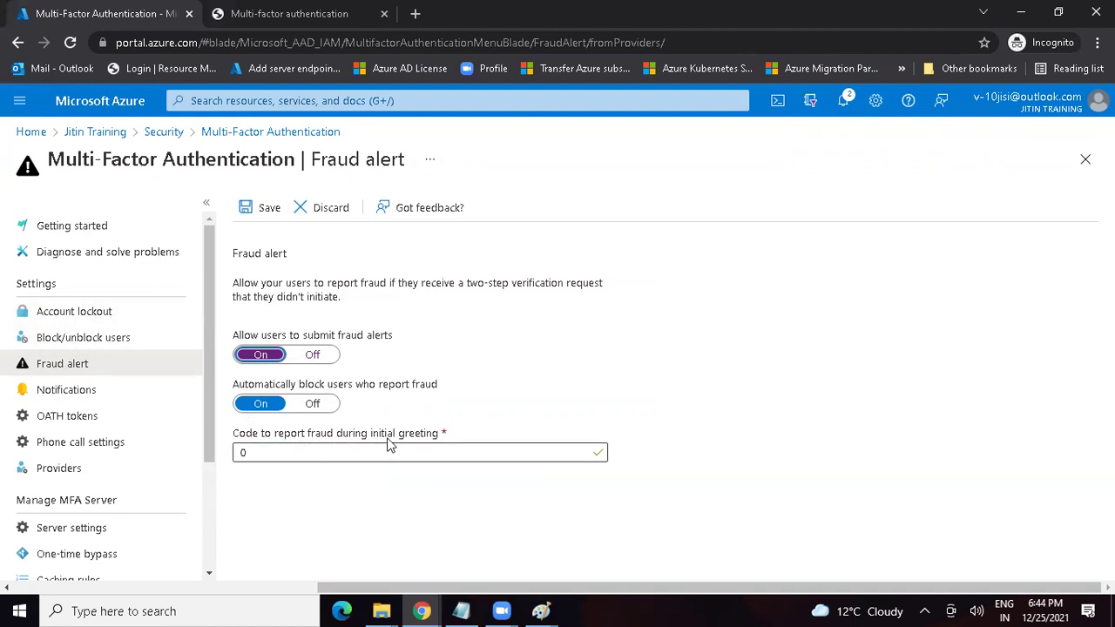
{"action": "left_click", "coordinate": [270, 453]}
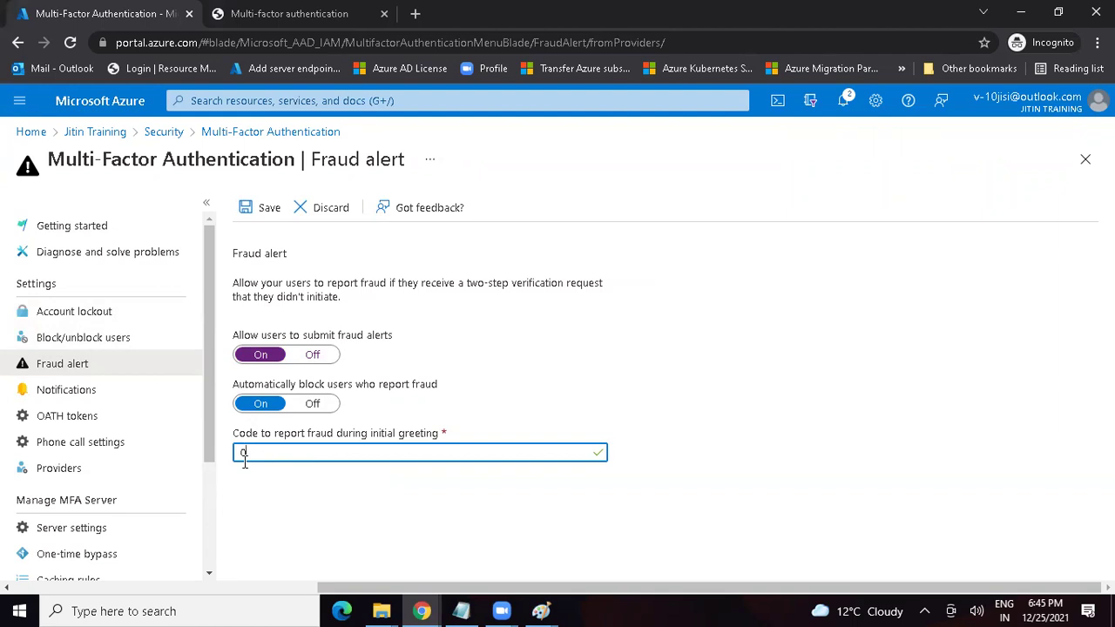
{"action": "key", "text": "BackSpace"}
{"action": "type", "text": "15"}
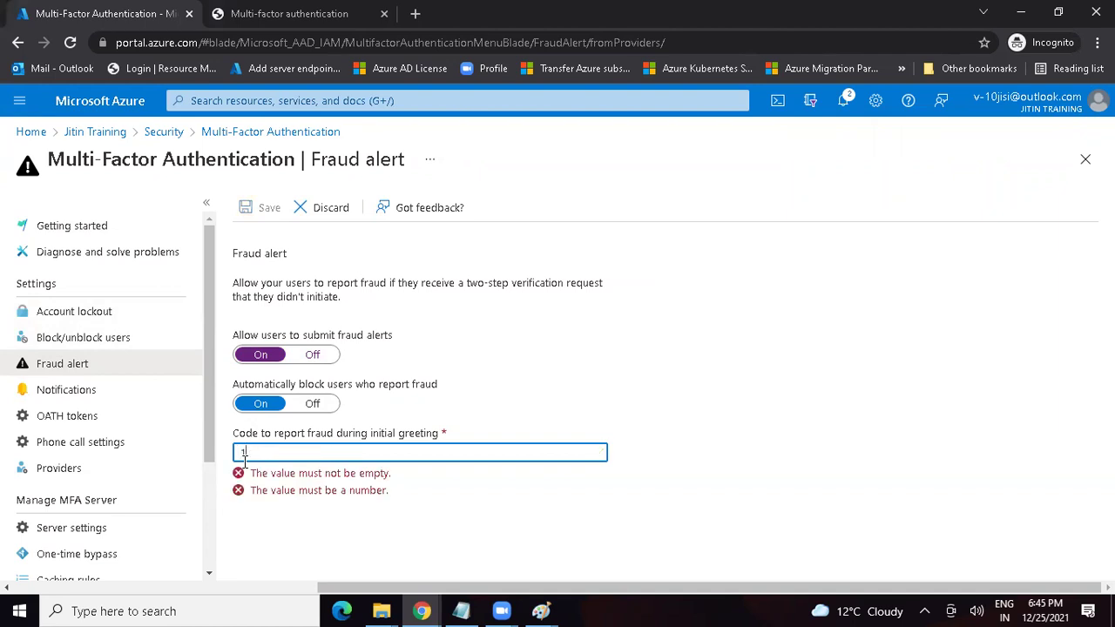
{"action": "key", "text": "BackSpace"}
{"action": "type", "text": "0"}
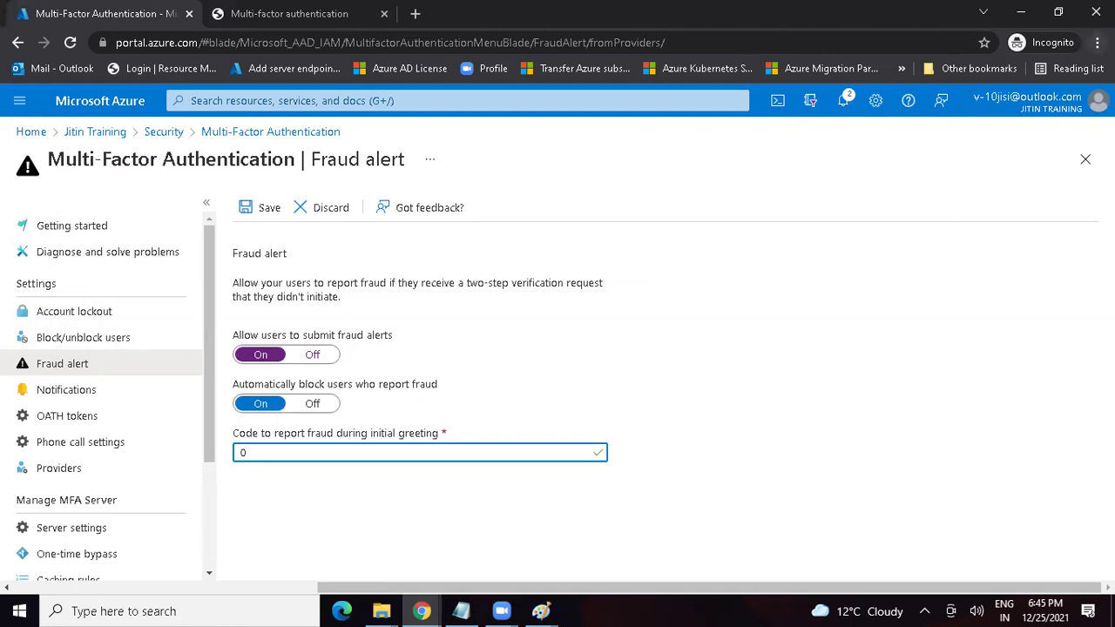
Open a Chrome Incognito window and navigate to outlook.com.
{"action": "key", "text": "alt+f"}
{"action": "key", "text": "Escape"}
{"action": "key", "text": "ctrl+shift+n"}
{"action": "type", "text": "outlook."}
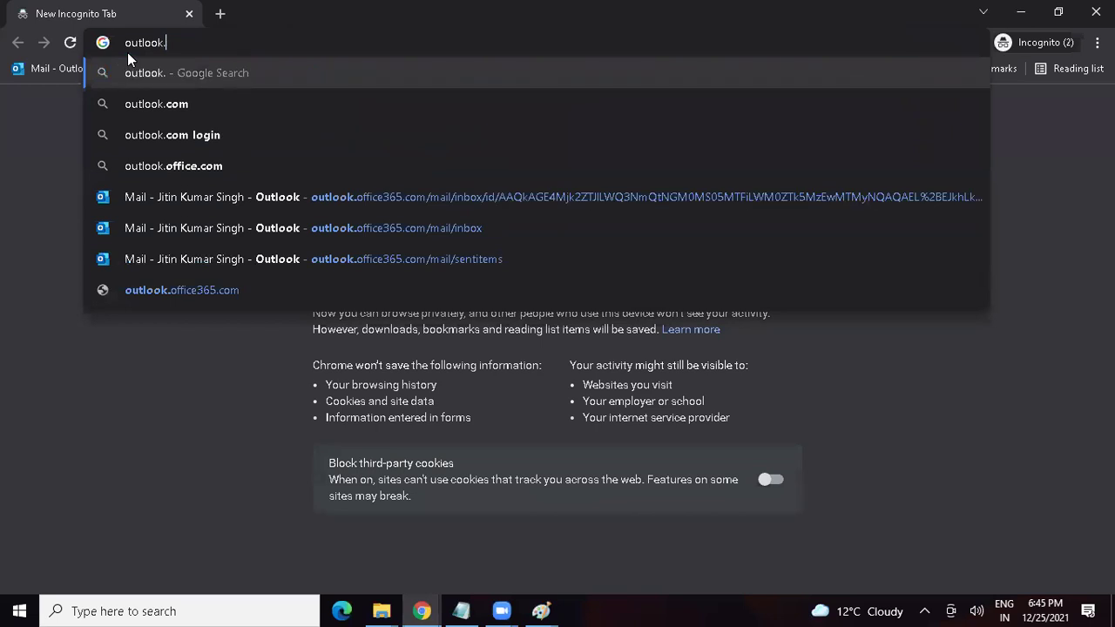
{"action": "type", "text": "com"}
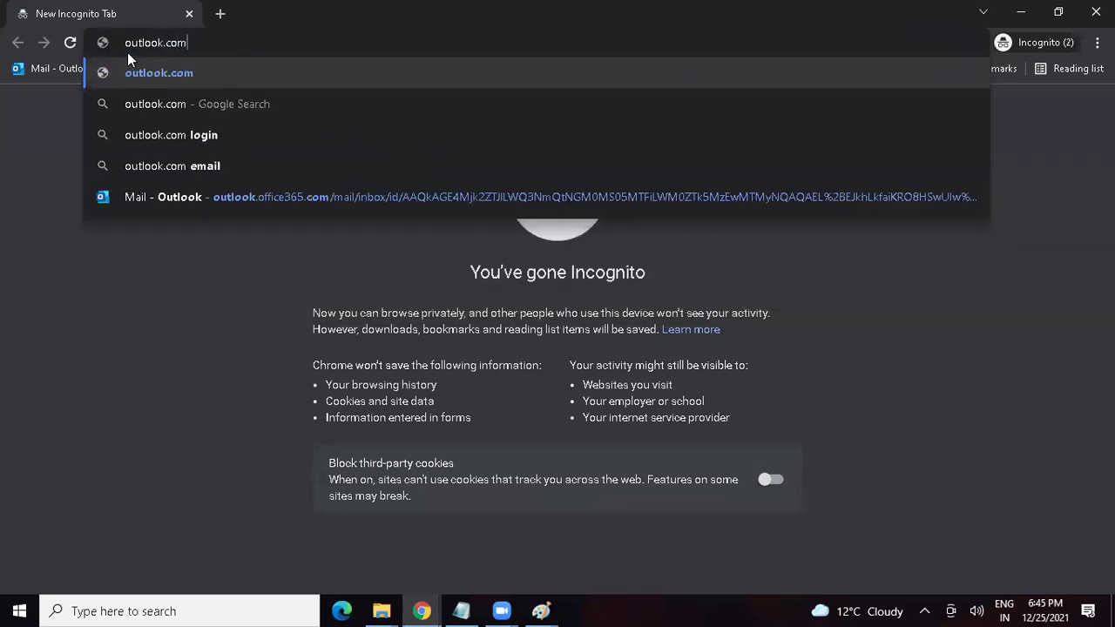
{"action": "key", "text": "Return"}
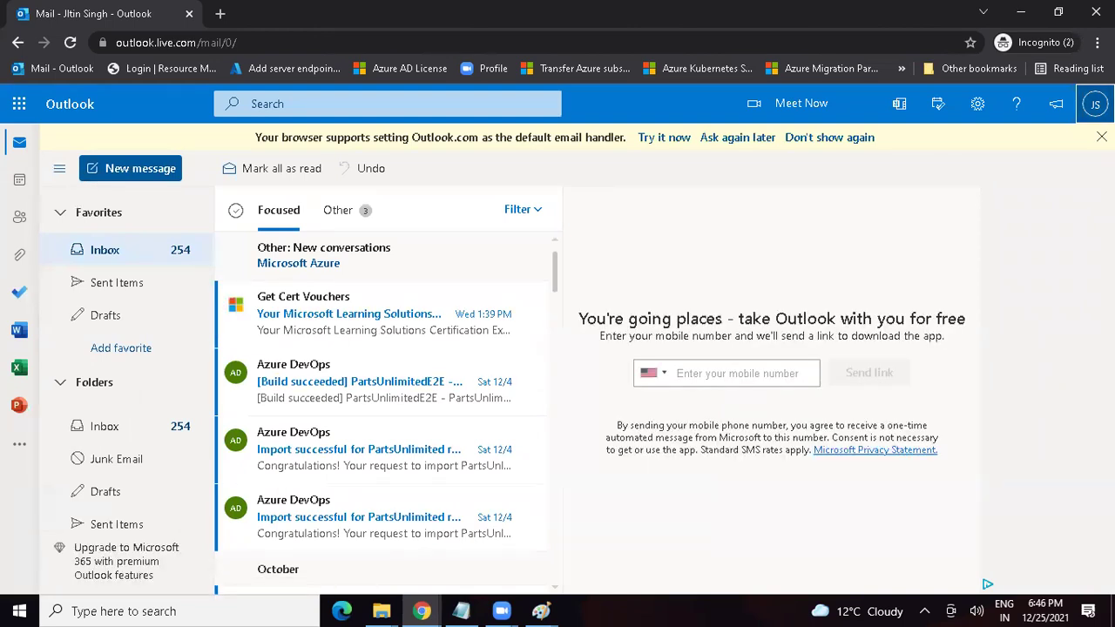
Sign out of the Outlook mailbox from the account menu and go to outlook.com.
{"action": "left_click", "coordinate": [1095, 104]}
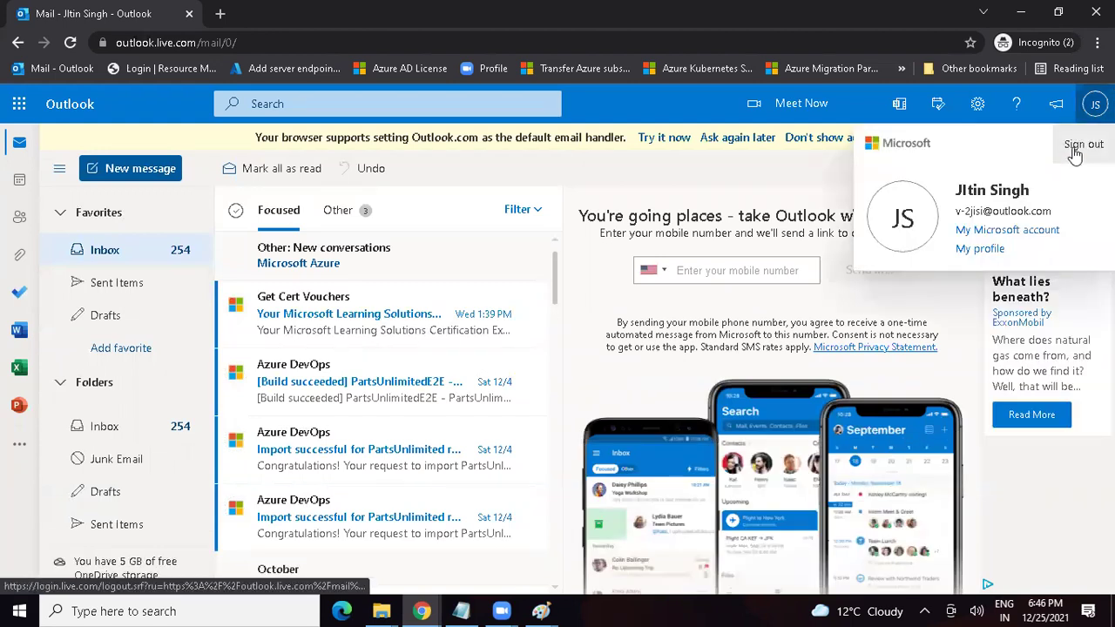
{"action": "key", "text": "Escape"}
{"action": "left_click", "coordinate": [1075, 142]}
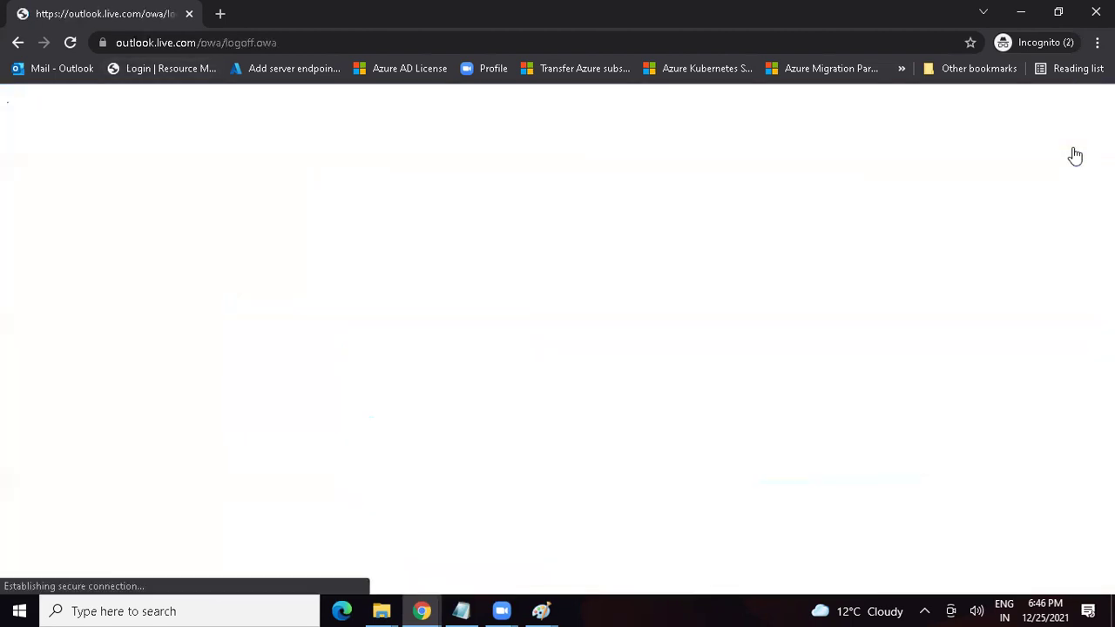
{"action": "key", "text": "ctrl+l"}
{"action": "type", "text": "outloo"}
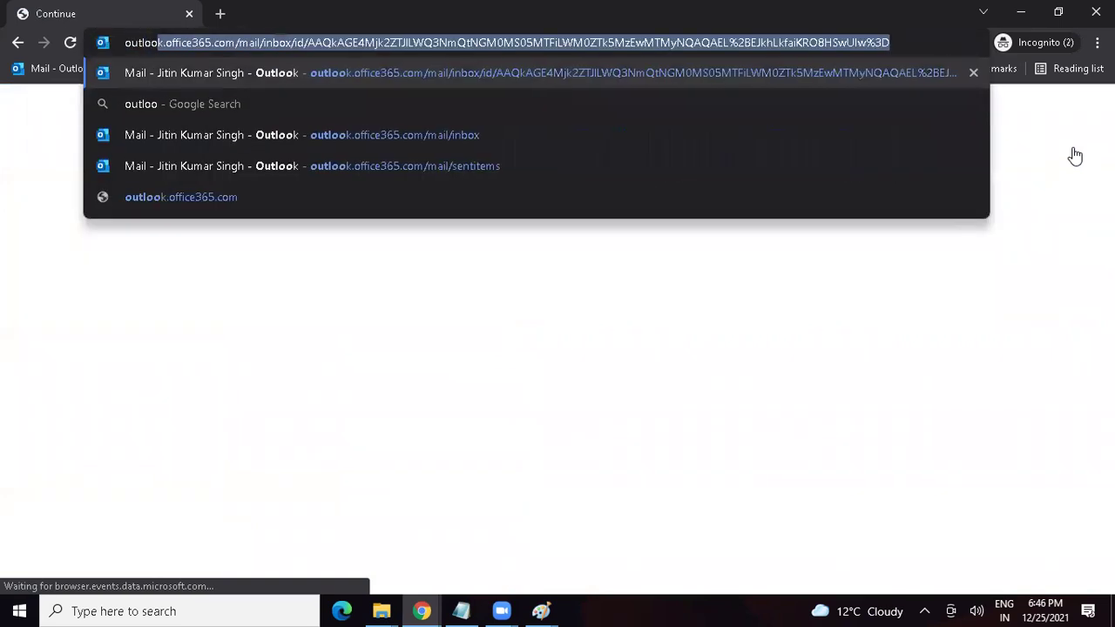
{"action": "type", "text": "k.com"}
{"action": "key", "text": "Return"}
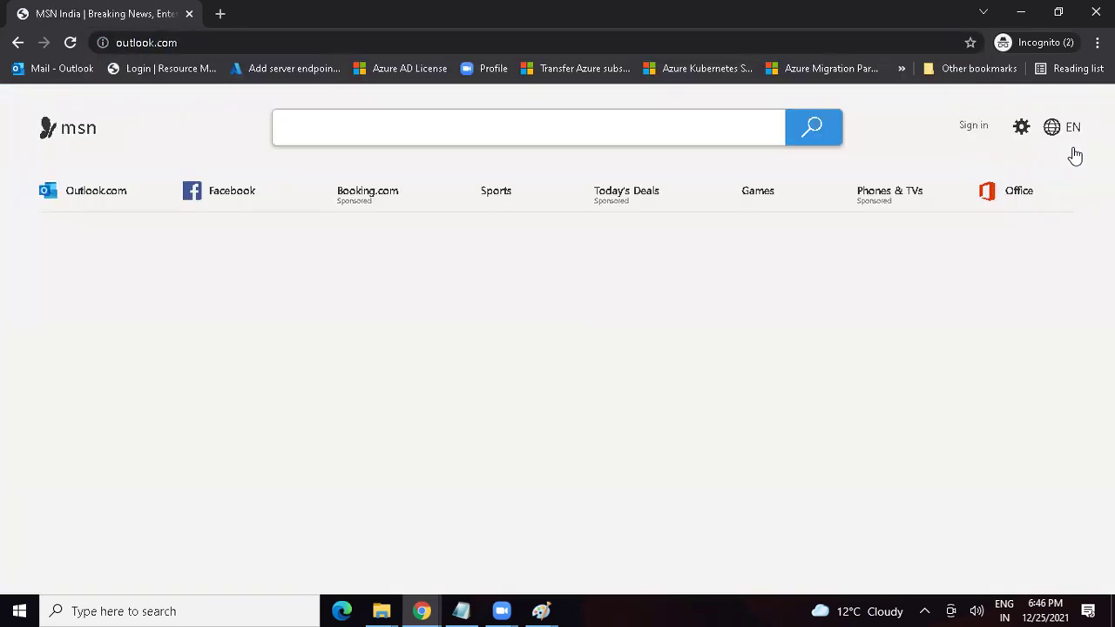
Sign back in, sign out of the mailbox again, and reload outlook.com.
{"action": "key", "text": "ctrl+l"}
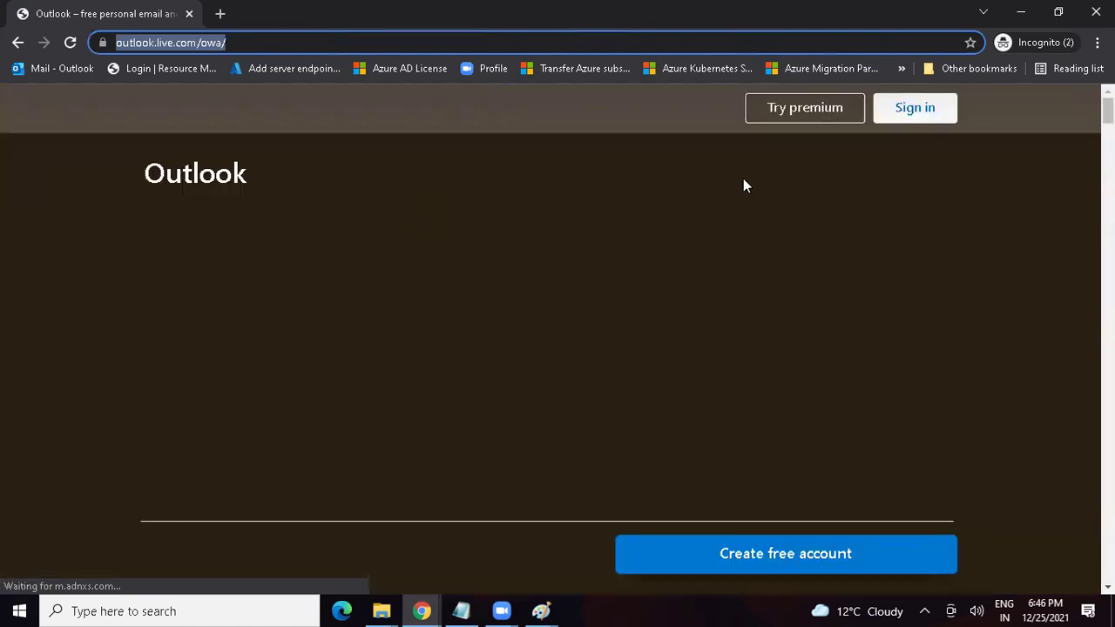
{"action": "left_click", "coordinate": [923, 110]}
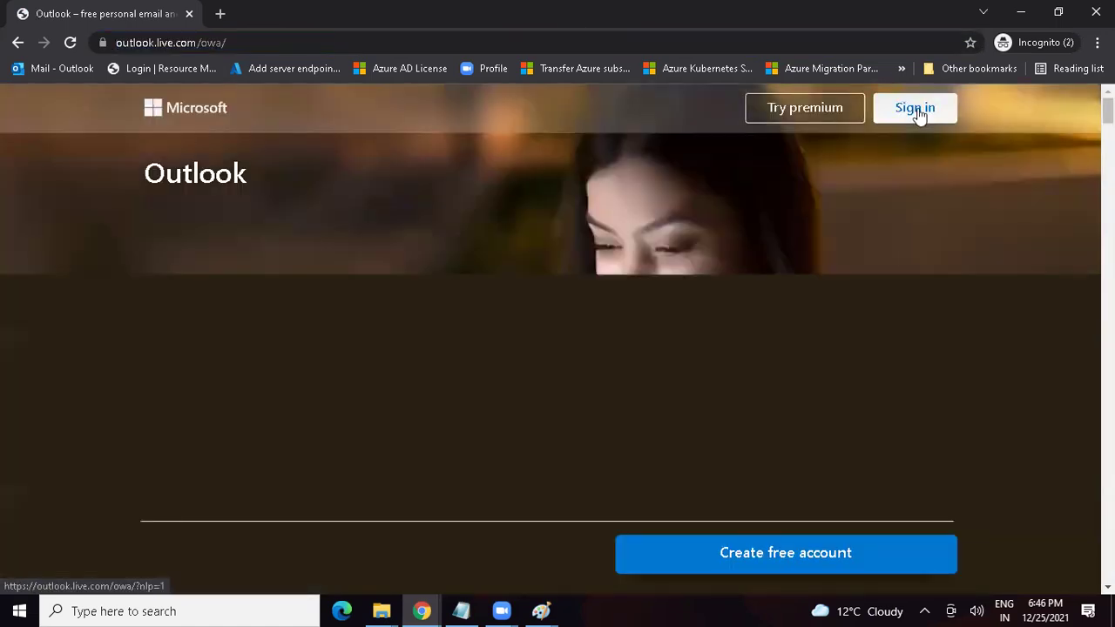
{"action": "left_click", "coordinate": [919, 115]}
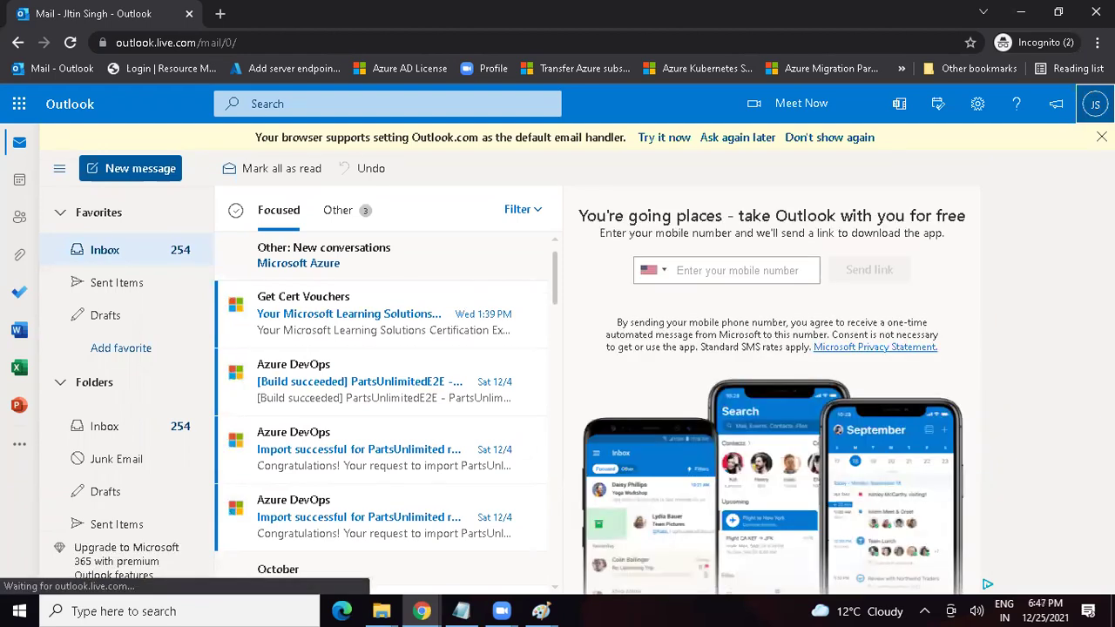
{"action": "left_click", "coordinate": [1095, 104]}
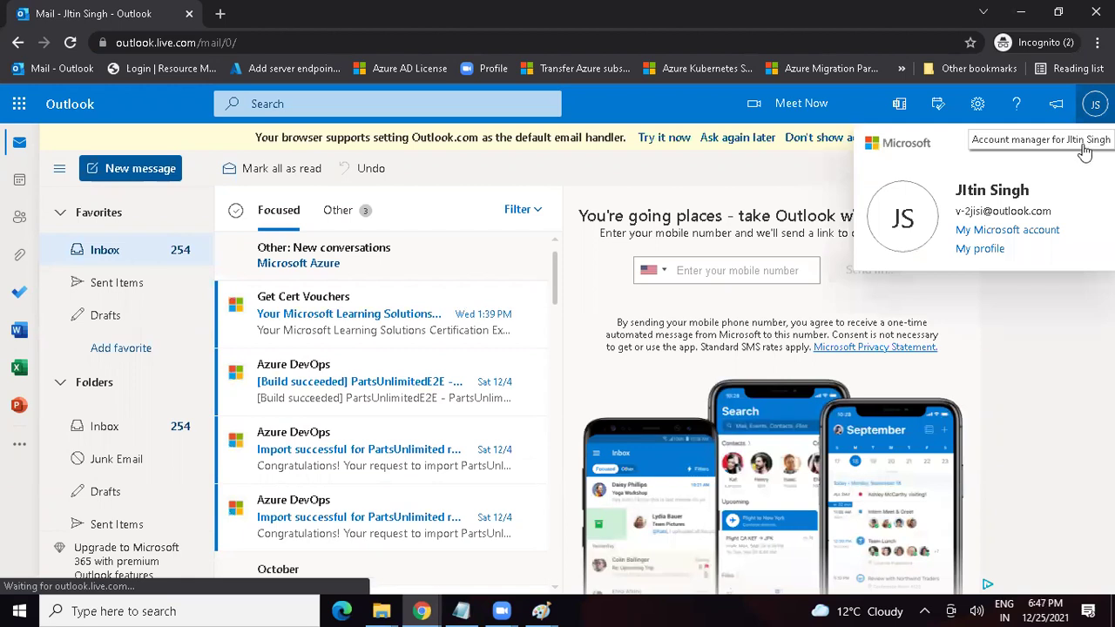
{"action": "left_click", "coordinate": [1095, 103]}
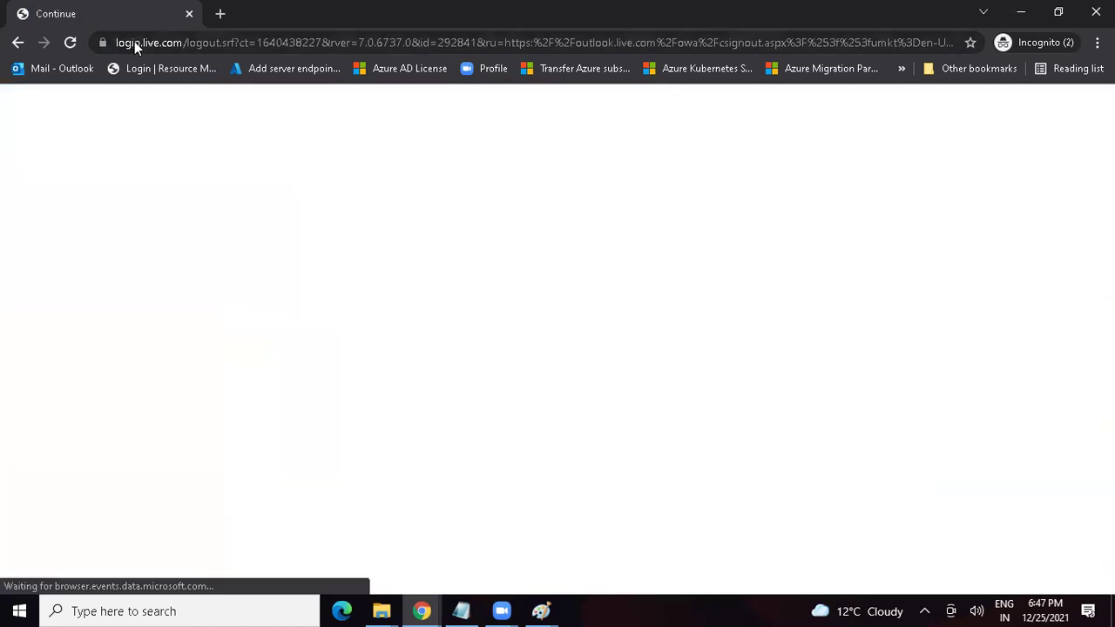
{"action": "left_click", "coordinate": [134, 41]}
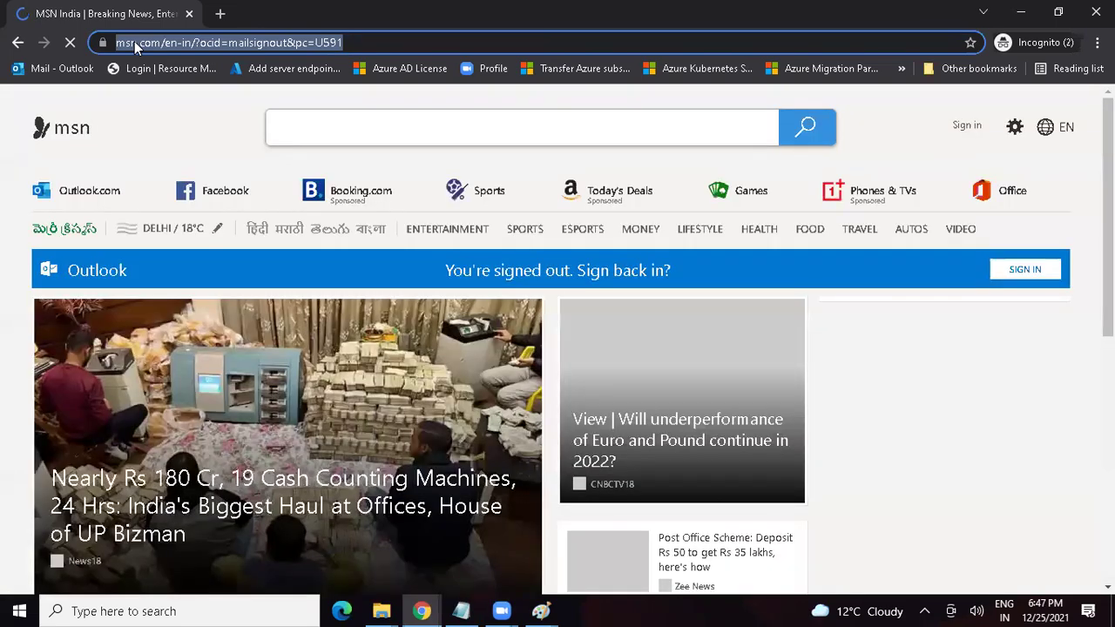
{"action": "type", "text": "outlook.com"}
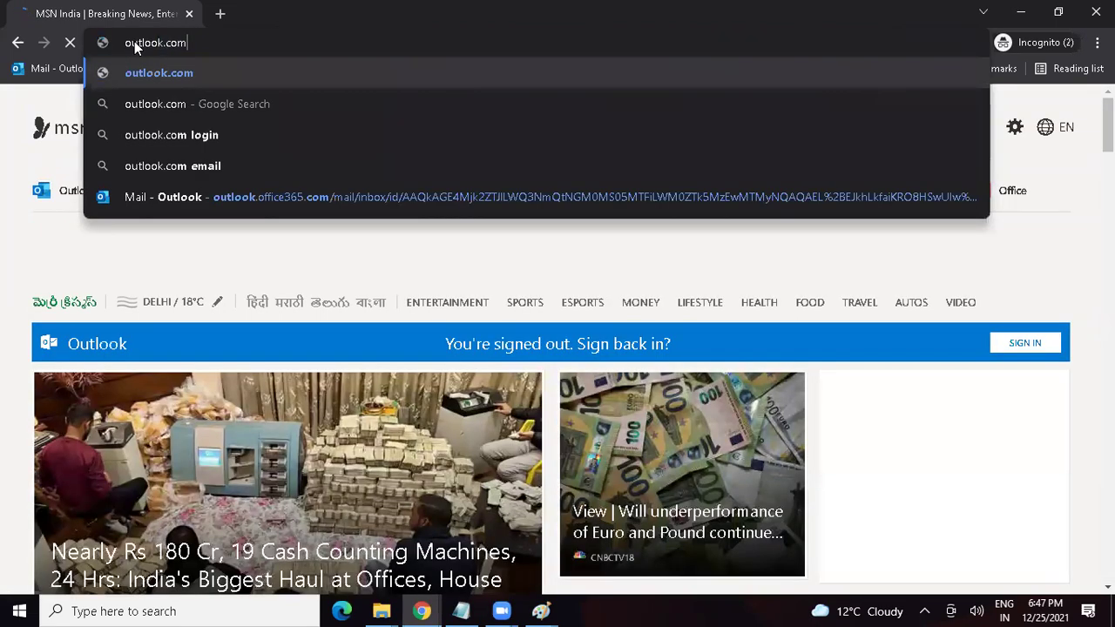
{"action": "key", "text": "Return"}
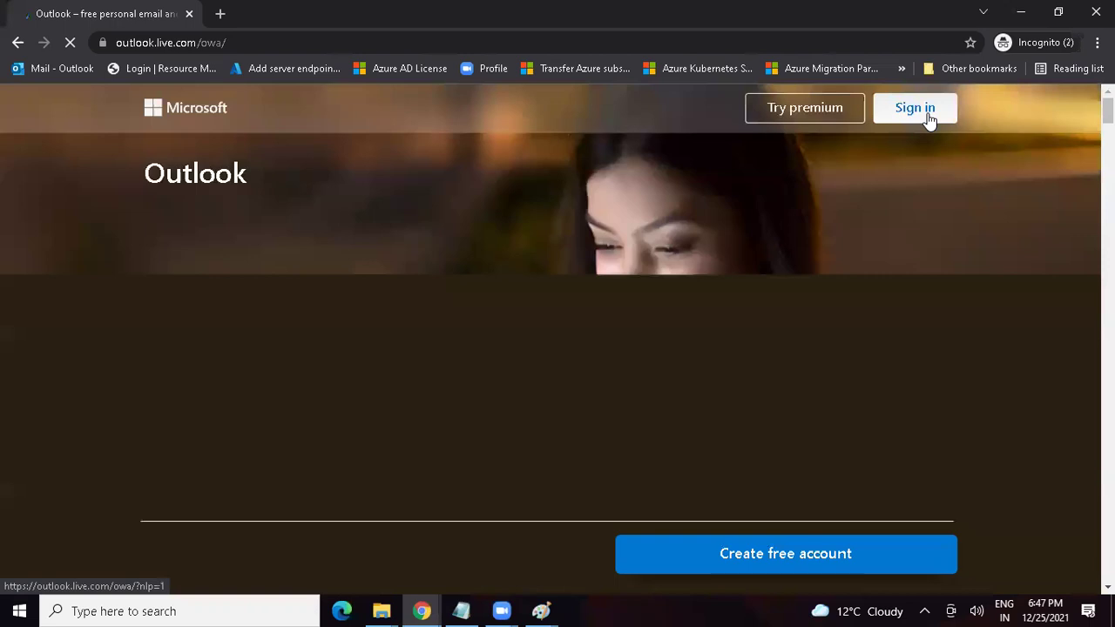
Sign in with another account, entering the work e-mail address and its password.
{"action": "left_click", "coordinate": [915, 108]}
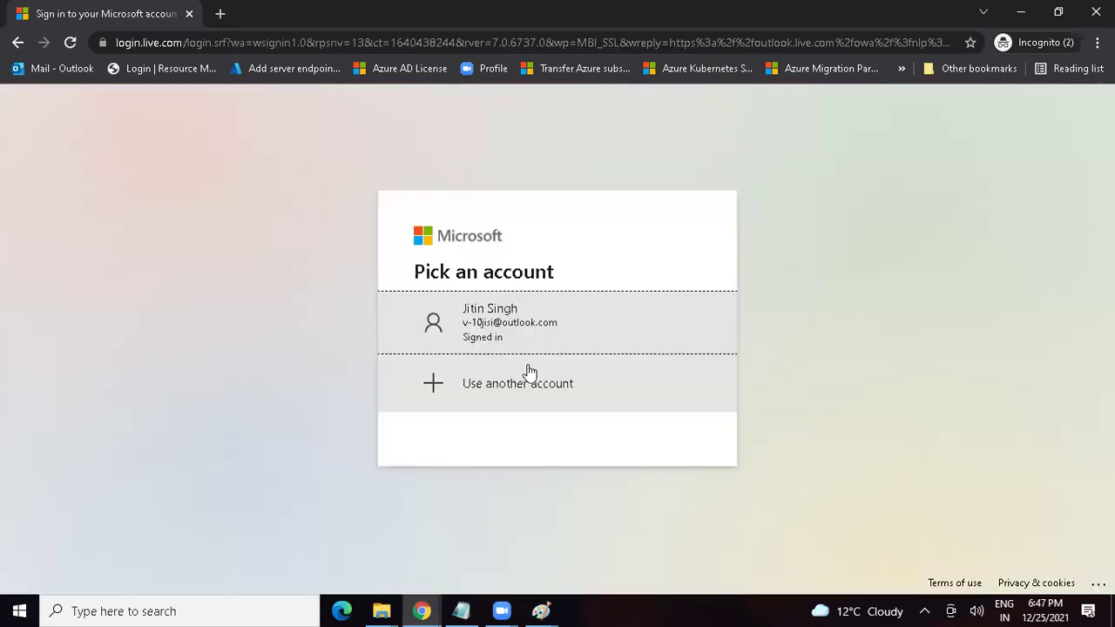
{"action": "left_click", "coordinate": [531, 372]}
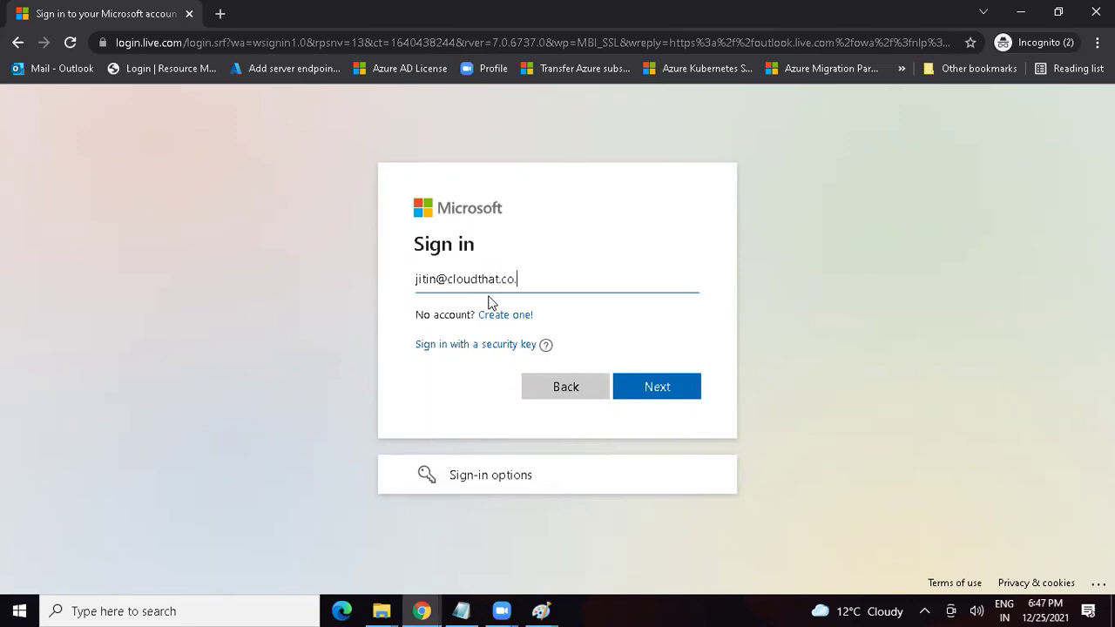
{"action": "key", "text": "Return"}
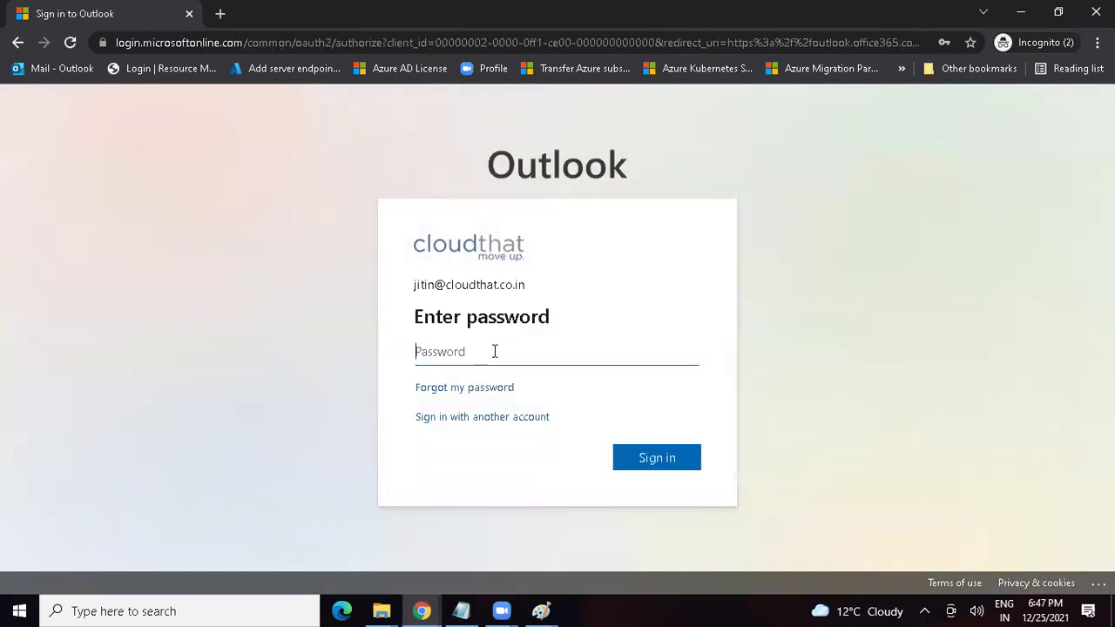
{"action": "left_click", "coordinate": [666, 458]}
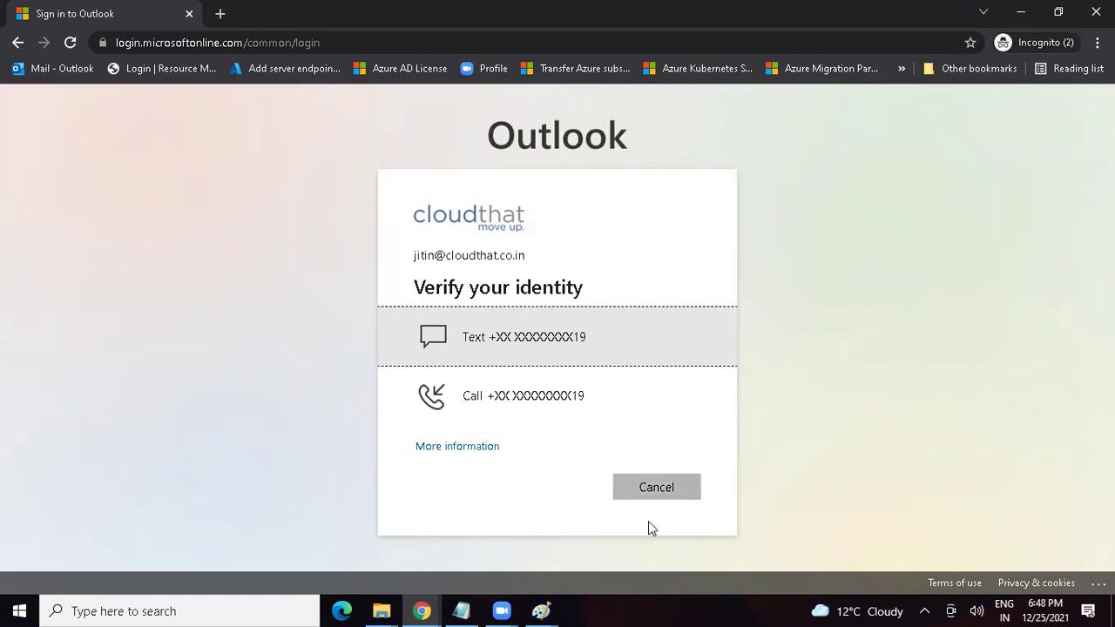
Choose phone call as the identity verification method.
{"action": "left_click", "coordinate": [535, 412]}
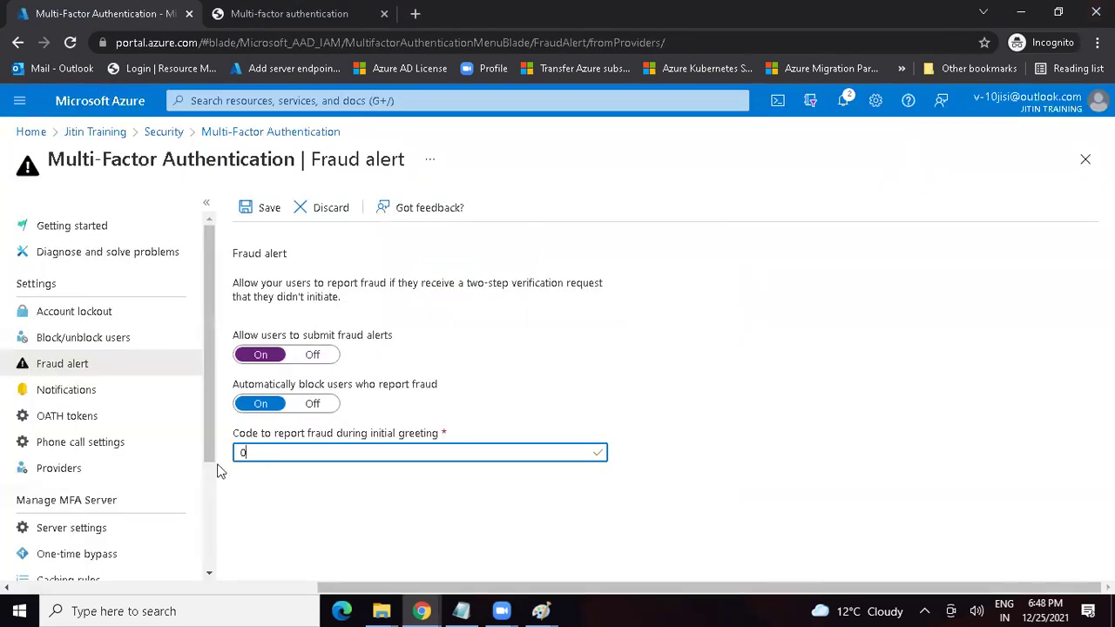
{"action": "left_click_drag", "start_coordinate": [262, 454], "coordinate": [207, 464]}
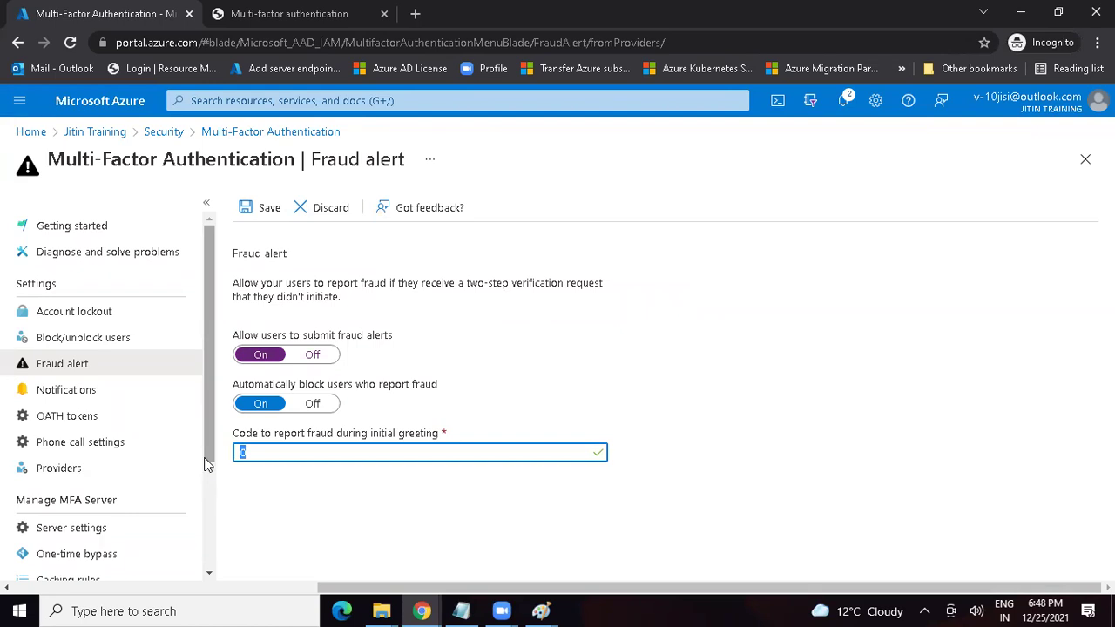
{"action": "left_click", "coordinate": [329, 454]}
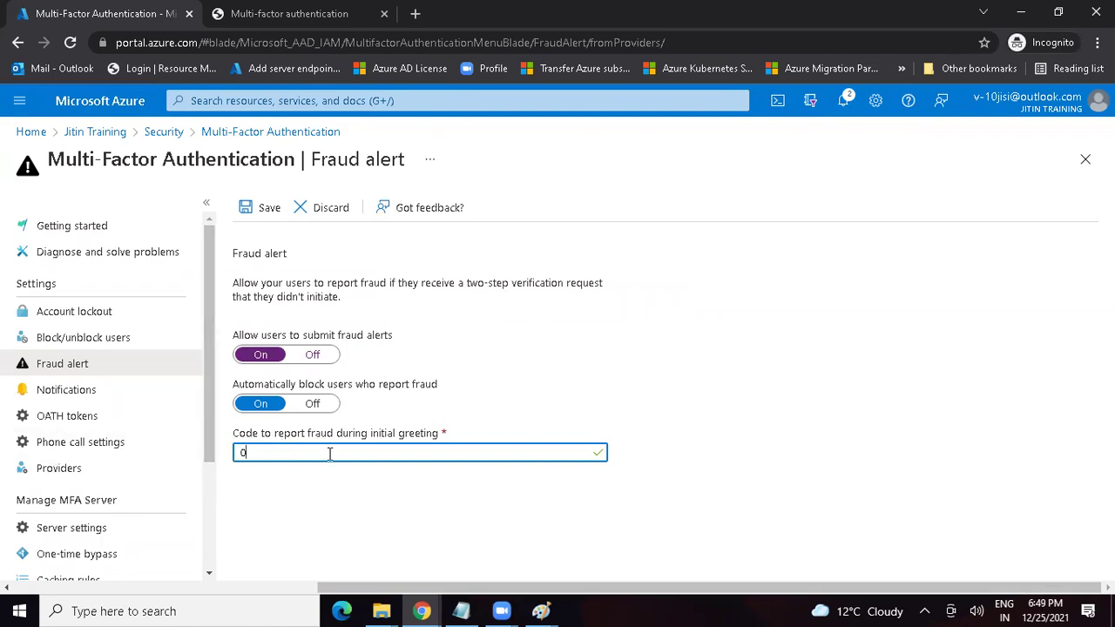
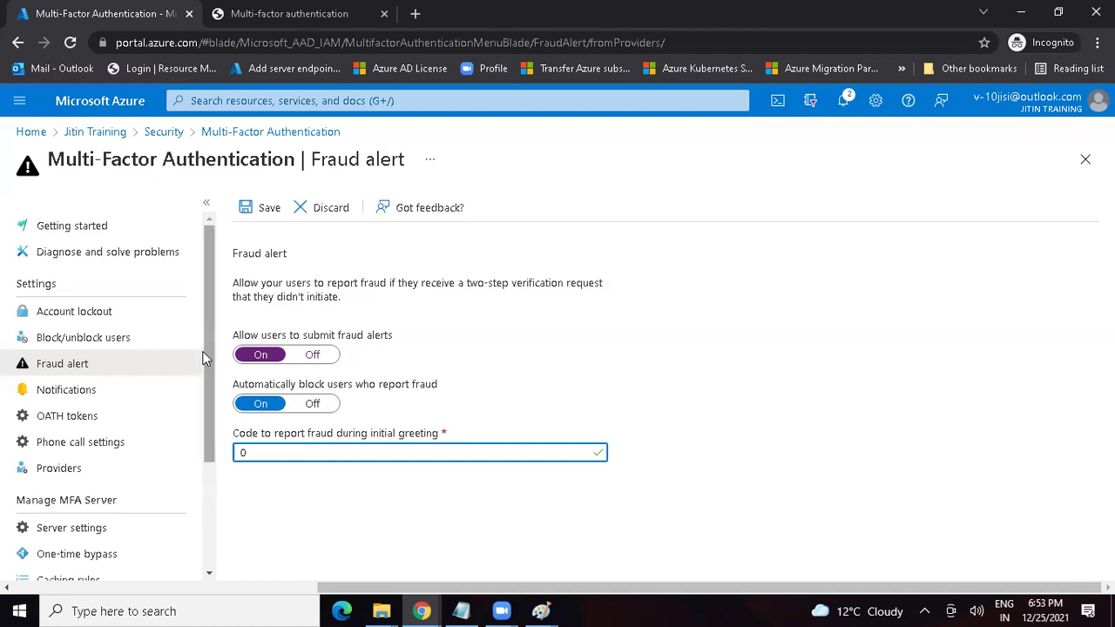
Launch Notepad from the Run box to get a blank Untitled document.
{"action": "scroll", "coordinate": [207, 321], "scroll_direction": "down", "scroll_amount": 2}
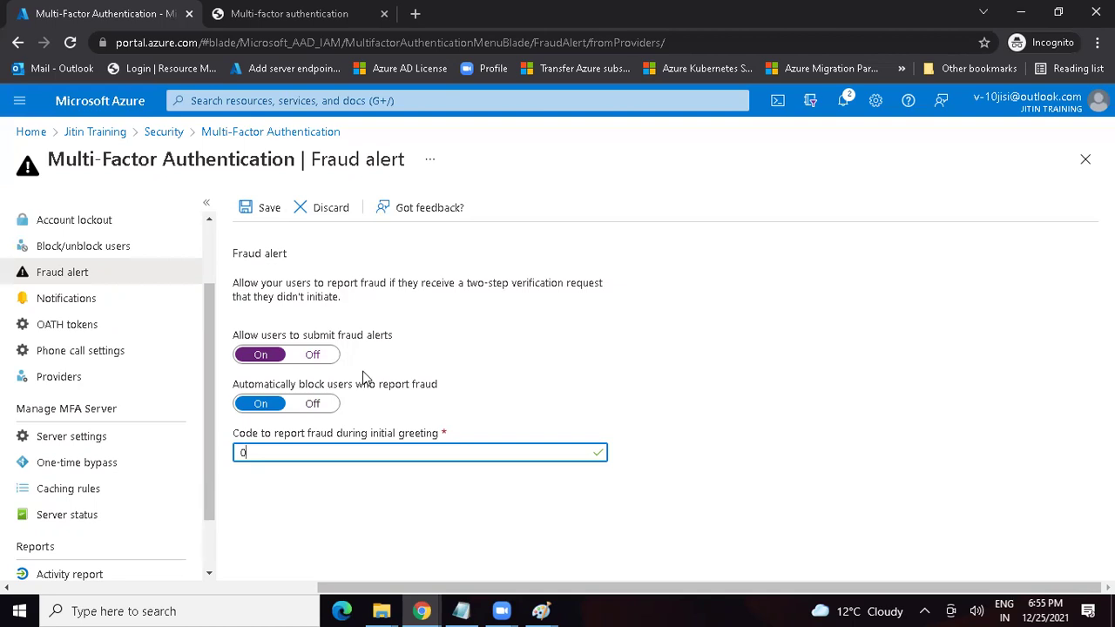
{"action": "key", "text": "super+r"}
{"action": "type", "text": "notepad"}
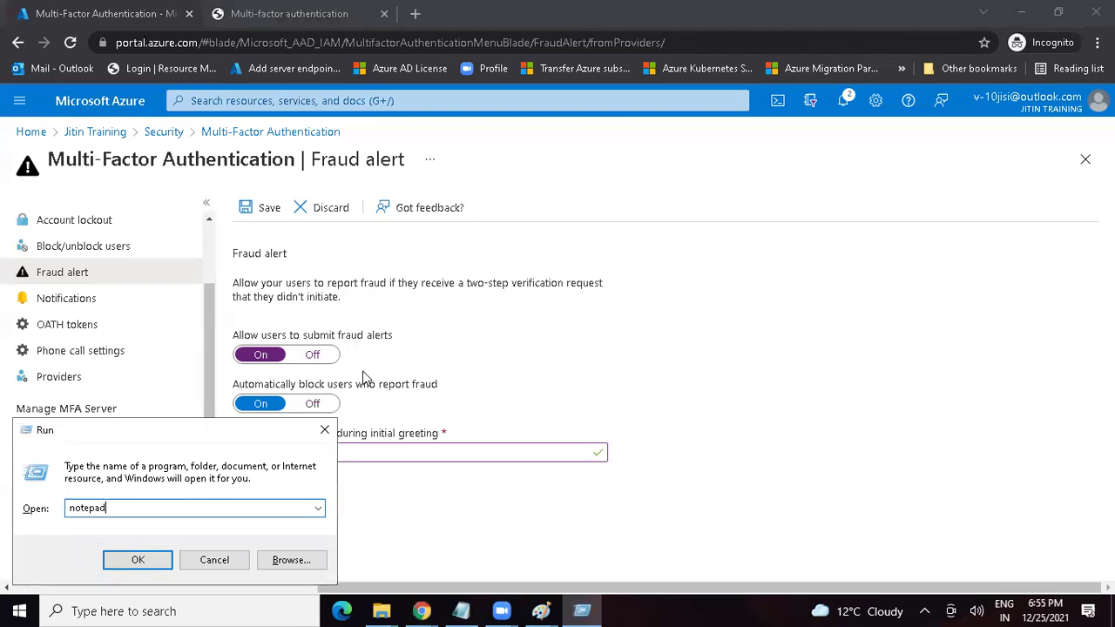
{"action": "key", "text": "Return"}
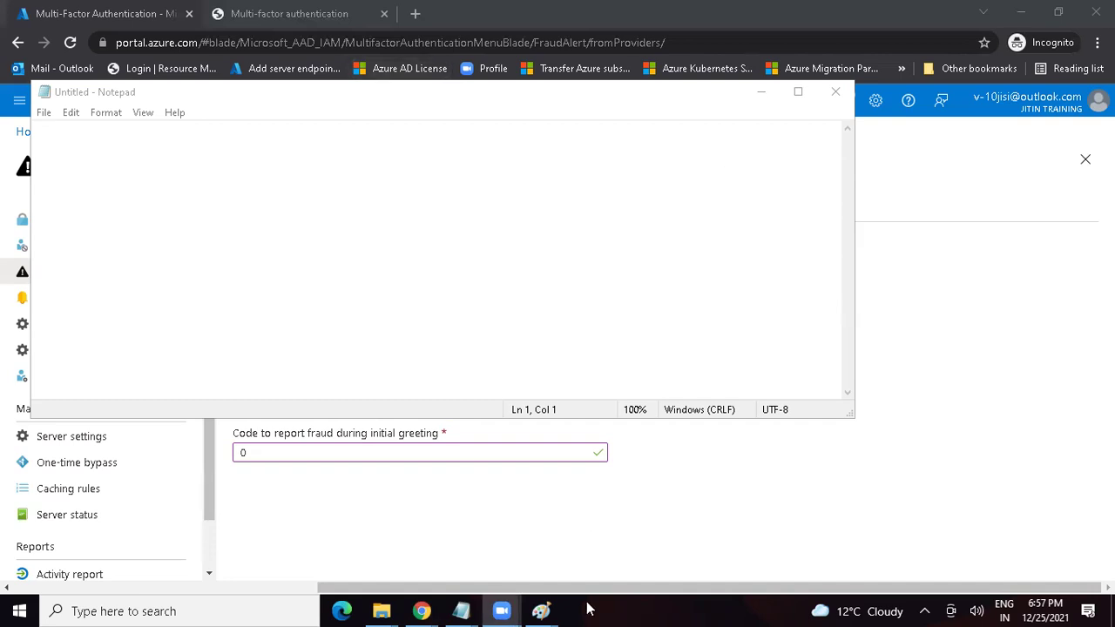
Bring the Untitled - Paint whiteboard of Azure AD and hybrid identity notes forward.
{"action": "mouse_move", "coordinate": [536, 608]}
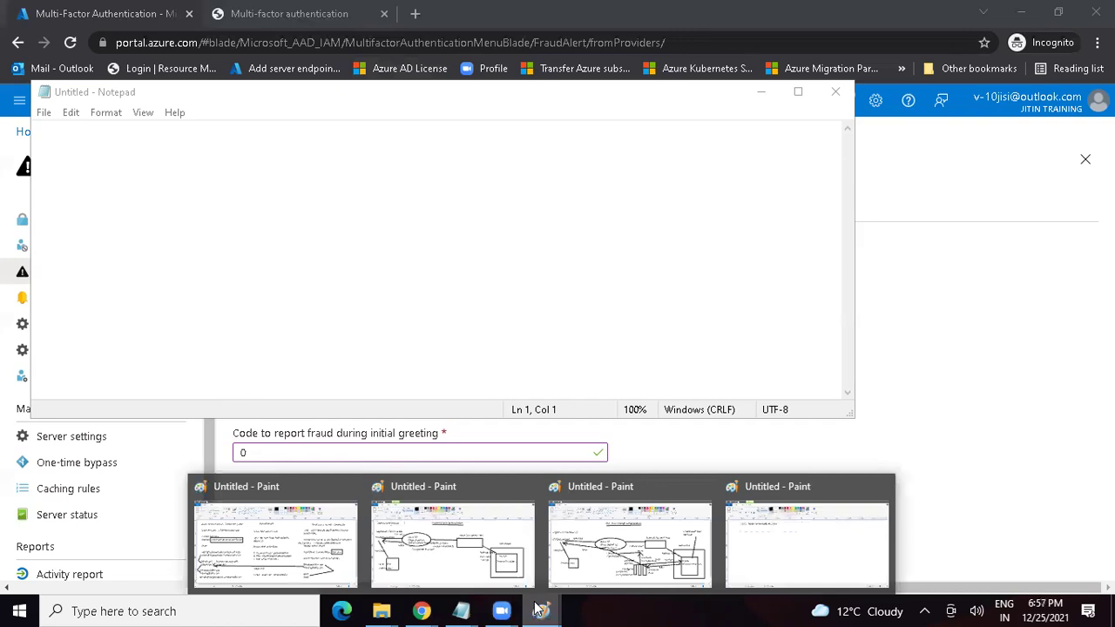
{"action": "left_click", "coordinate": [277, 536]}
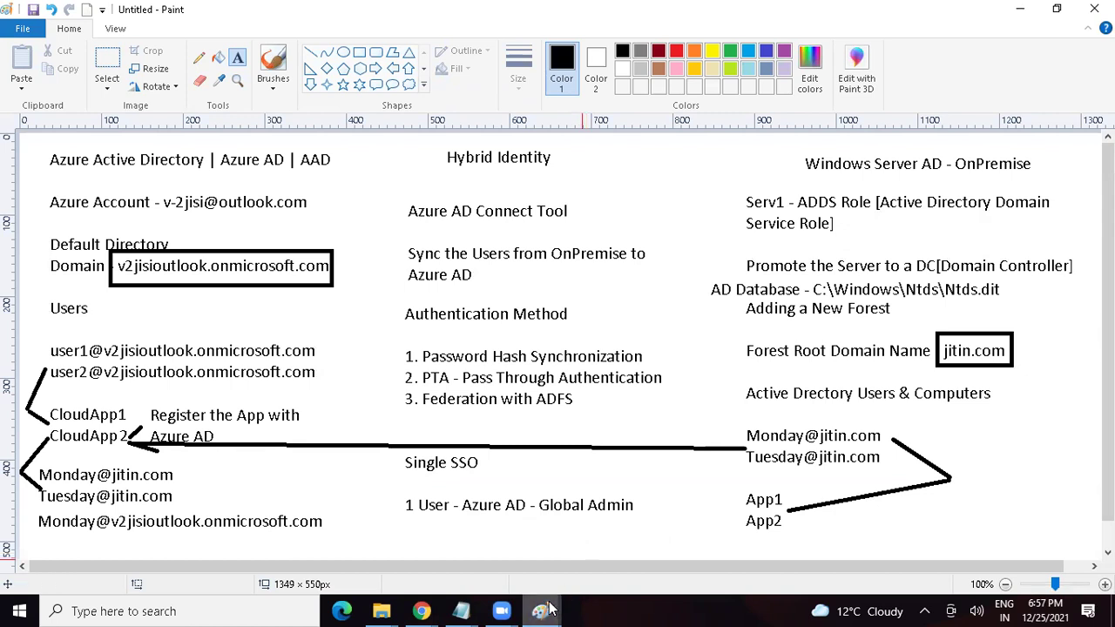
Type 'Hybrid Identity' as the first line of the blank note, then start a new line.
{"action": "mouse_move", "coordinate": [466, 609]}
{"action": "left_click", "coordinate": [517, 572]}
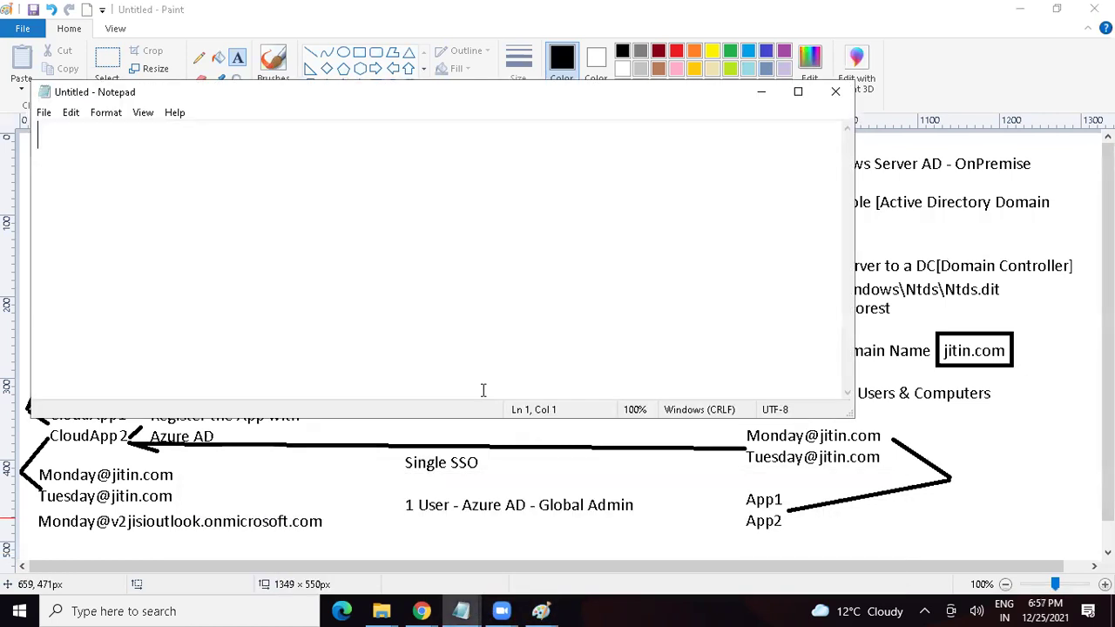
{"action": "type", "text": "Hyb"}
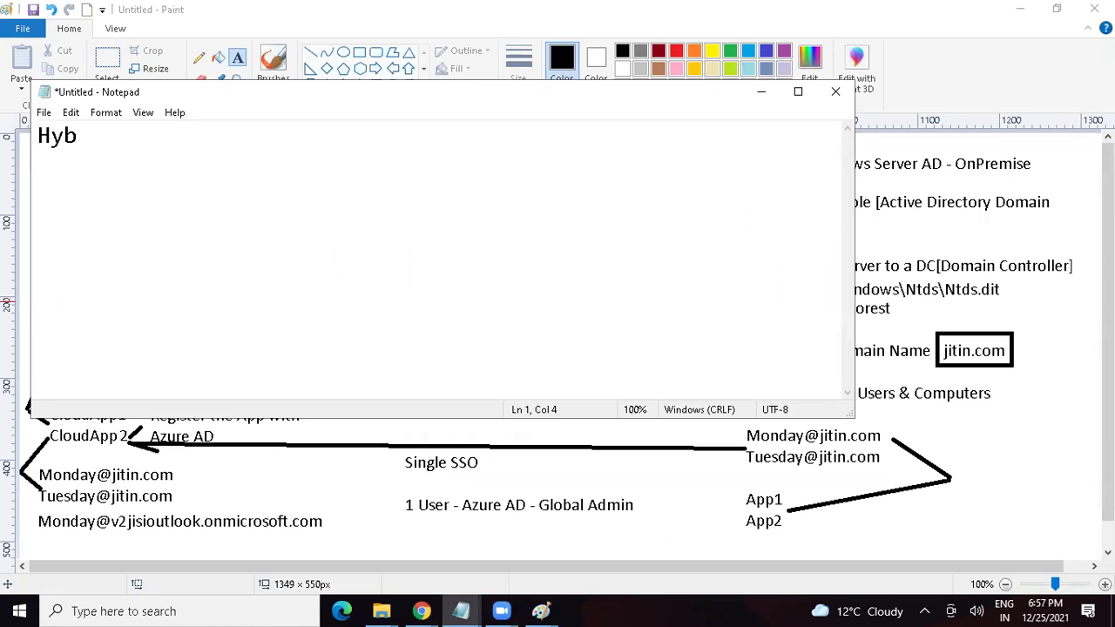
{"action": "type", "text": "rid IOd"}
{"action": "key", "text": "BackSpace"}
{"action": "key", "text": "BackSpace"}
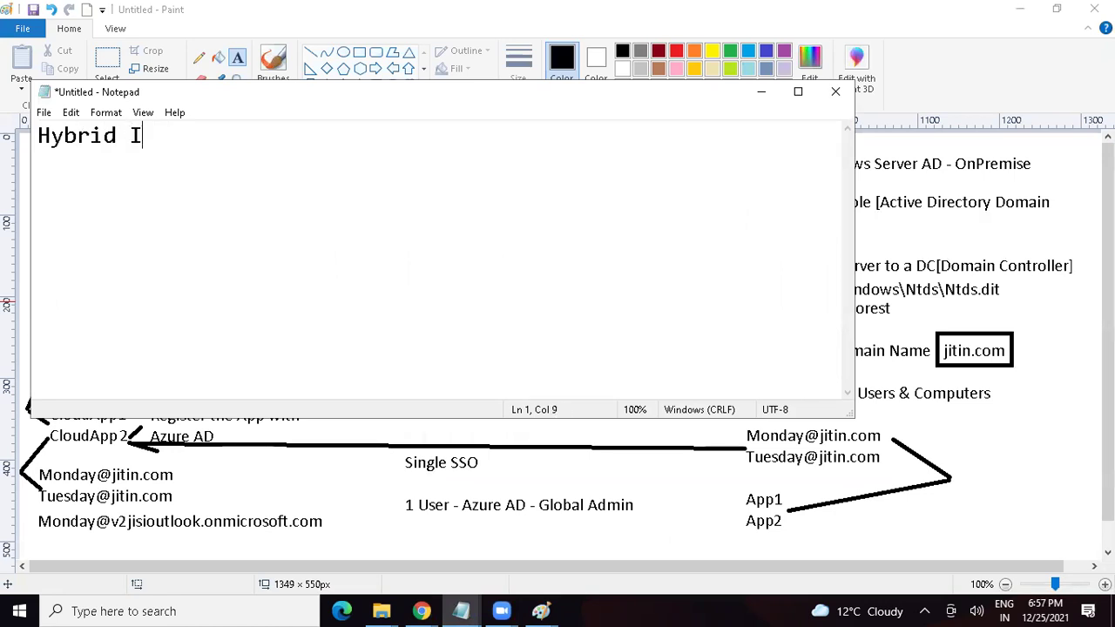
{"action": "type", "text": "dentity"}
{"action": "key", "text": "Return"}
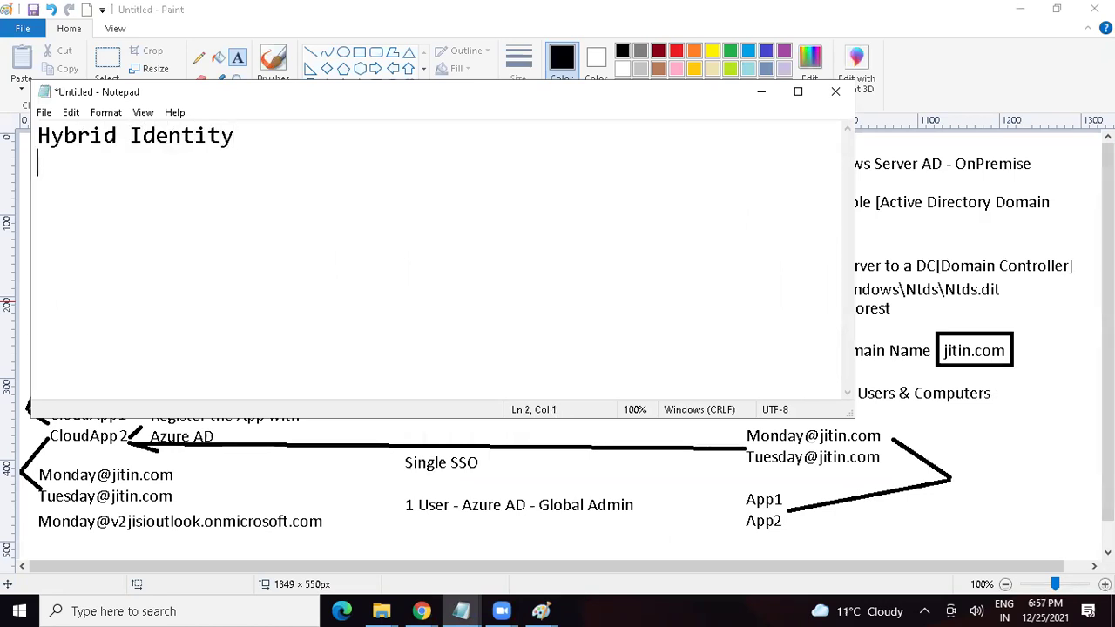